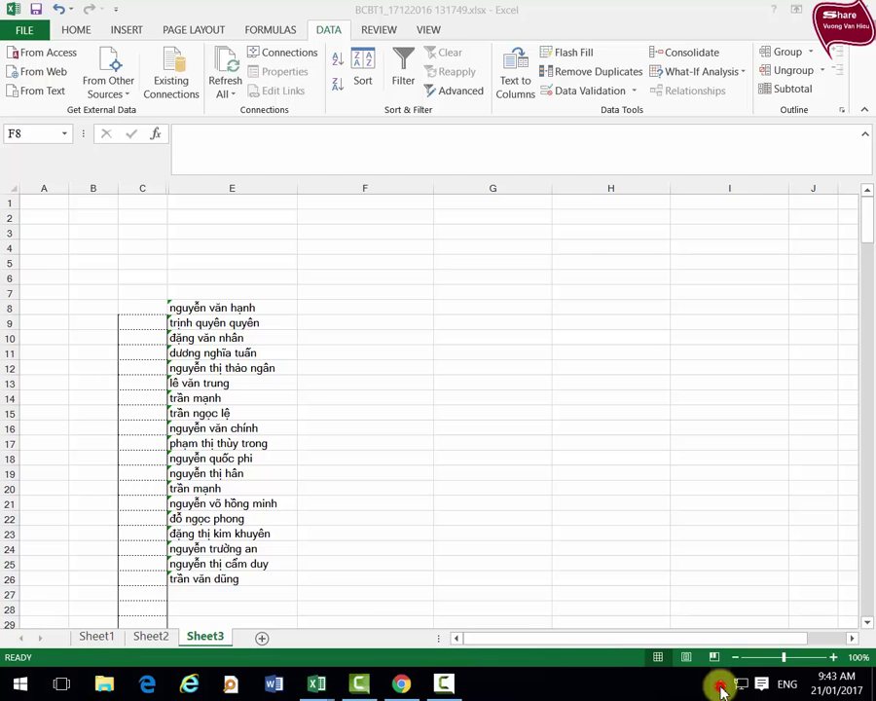
{"action": "left_click", "coordinate": [720, 684]}
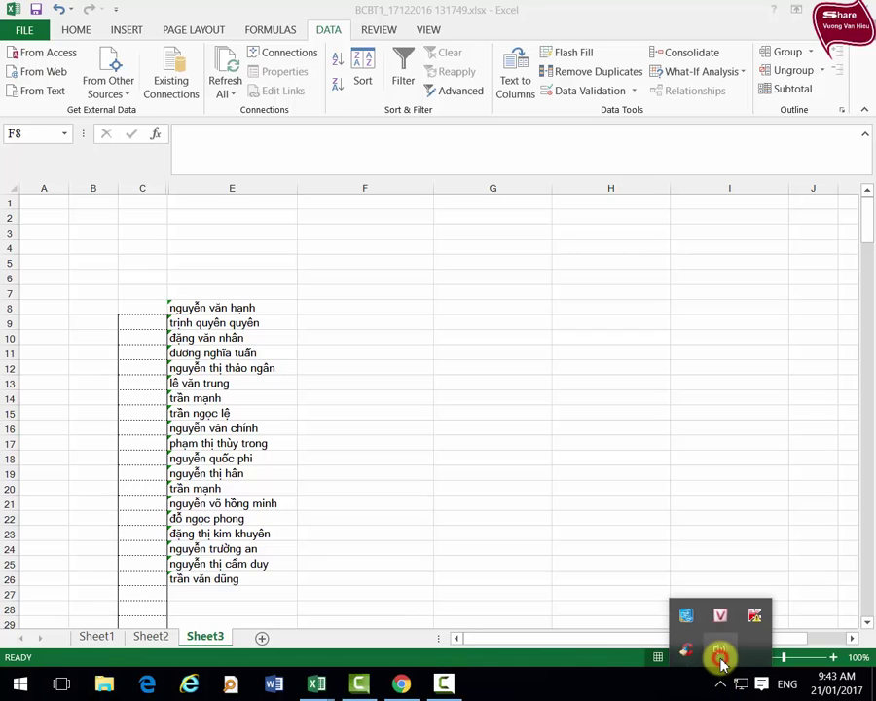
{"action": "left_click", "coordinate": [720, 650]}
{"action": "left_click", "coordinate": [477, 457]}
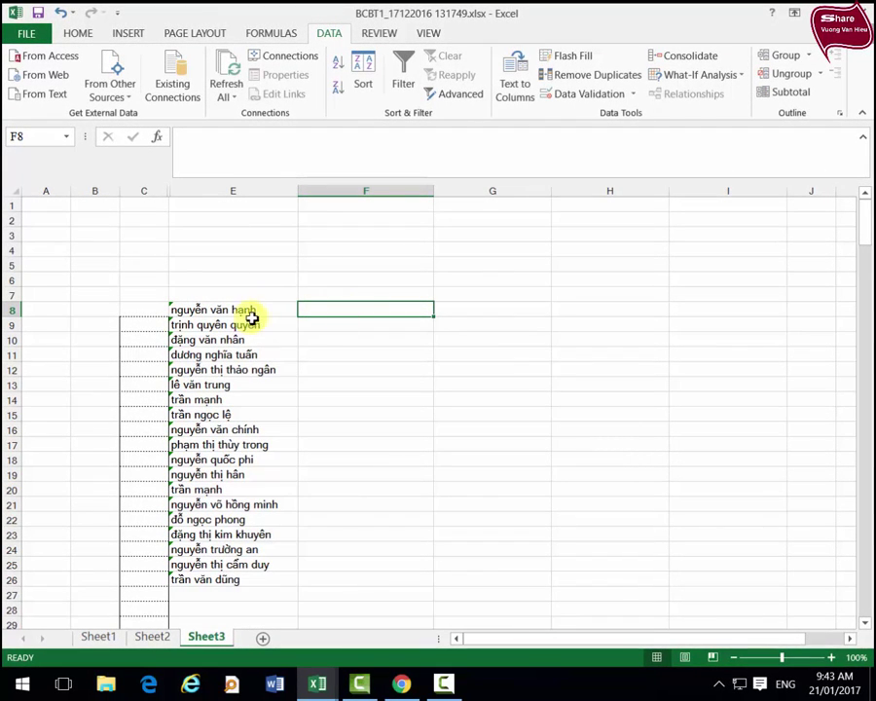
{"action": "mouse_move", "coordinate": [248, 312]}
{"action": "left_mouse_down"}
{"action": "mouse_move", "coordinate": [239, 366]}
{"action": "mouse_move", "coordinate": [246, 580]}
{"action": "left_mouse_up"}
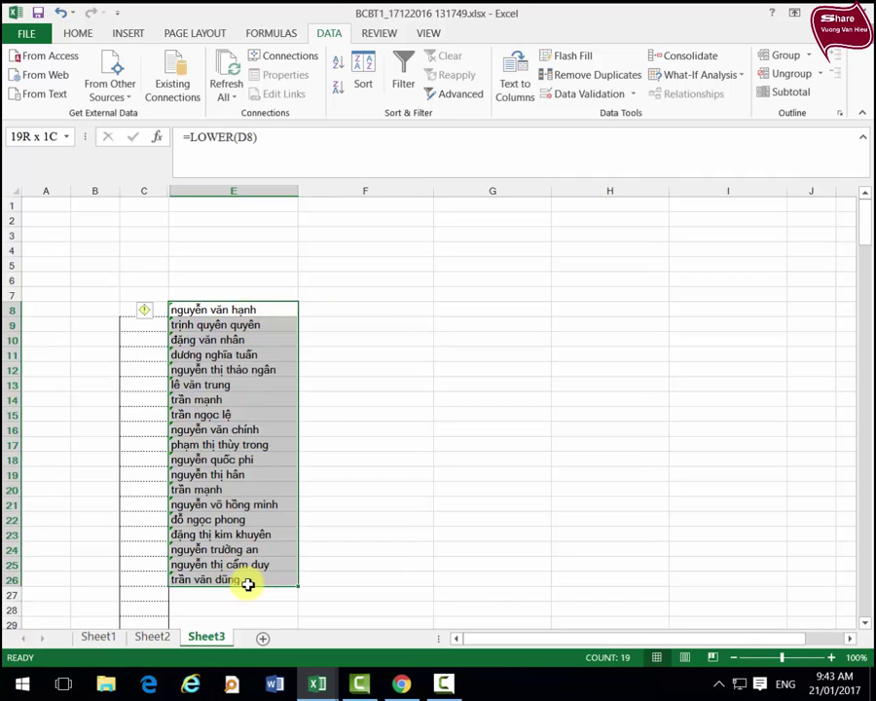
{"action": "left_click", "coordinate": [227, 312]}
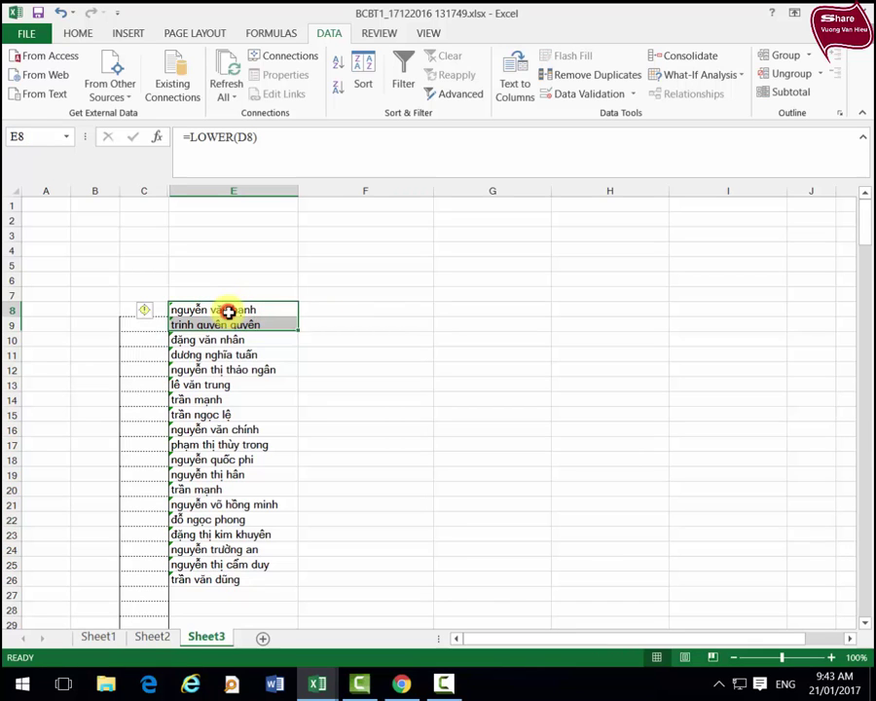
{"action": "left_click", "coordinate": [357, 310]}
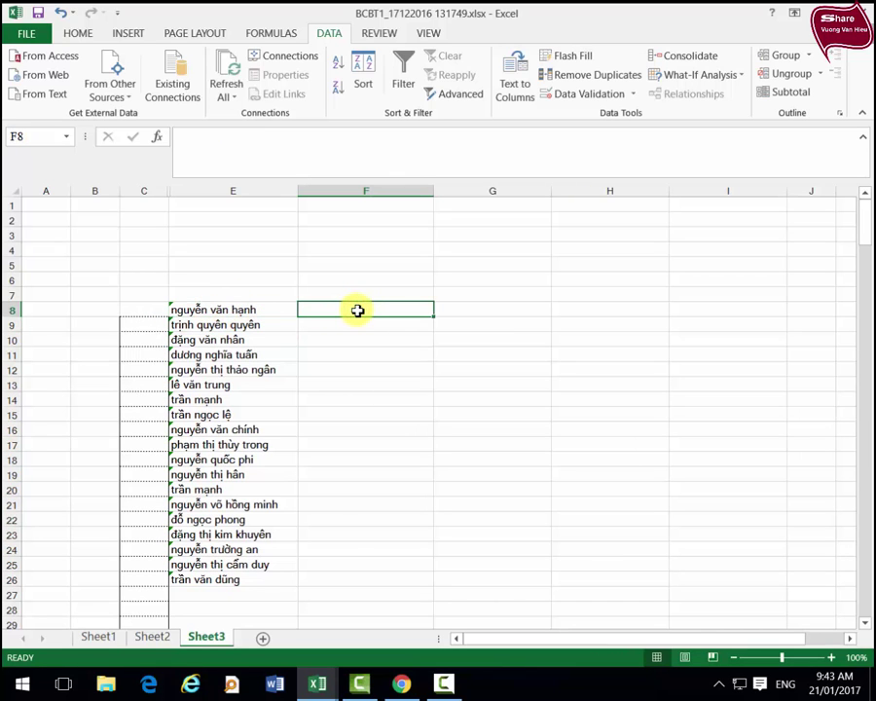
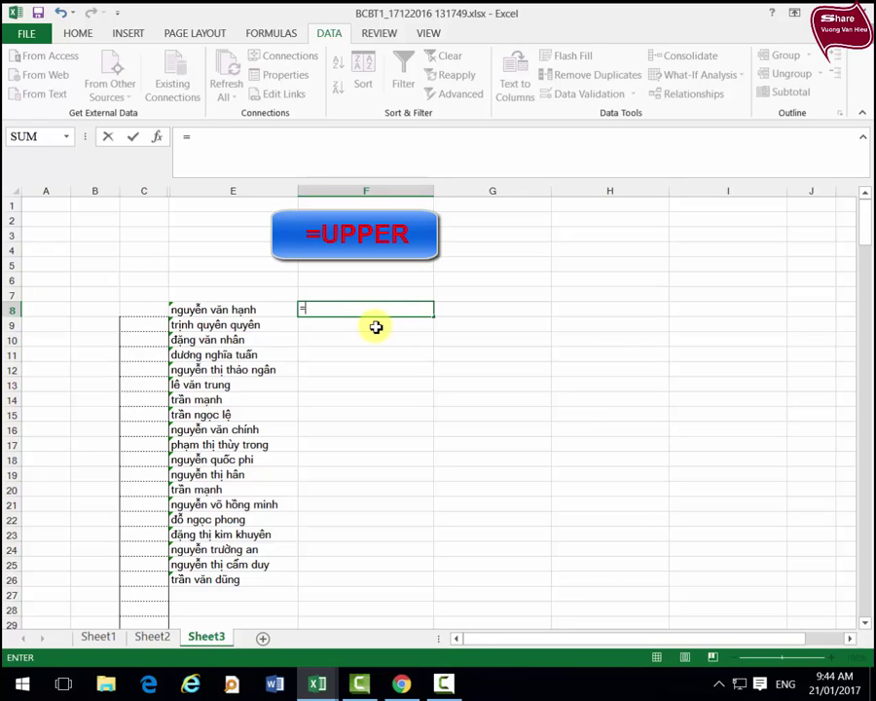
- Enter =UPPER(E8) in F8 and fill it down through F26 to uppercase every name
{"action": "type", "text": "u"}
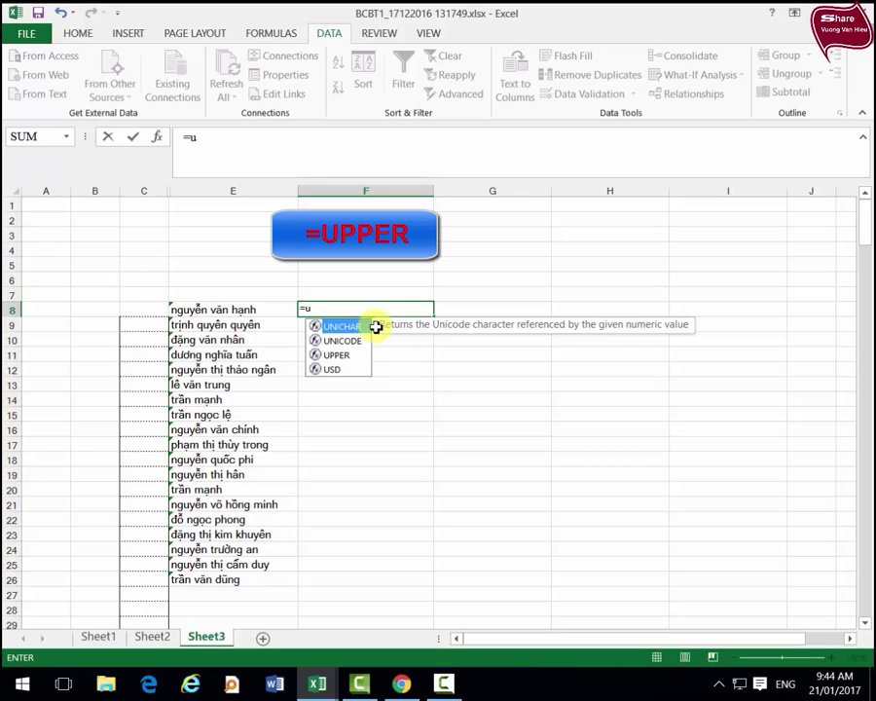
{"action": "type", "text": "p"}
{"action": "key", "text": "Tab"}
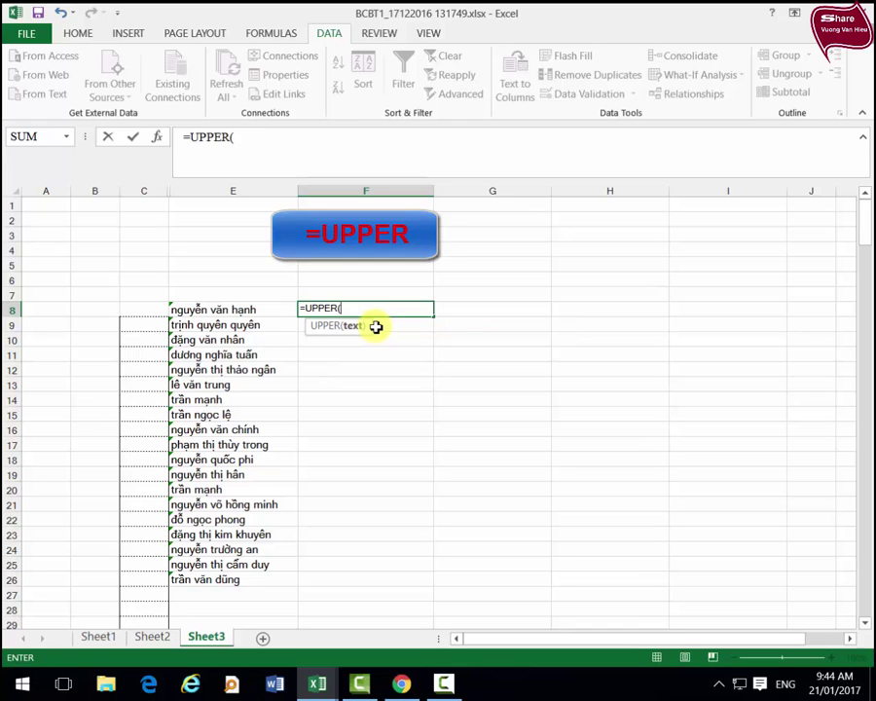
{"action": "key", "text": "Left"}
{"action": "key", "text": "Return"}
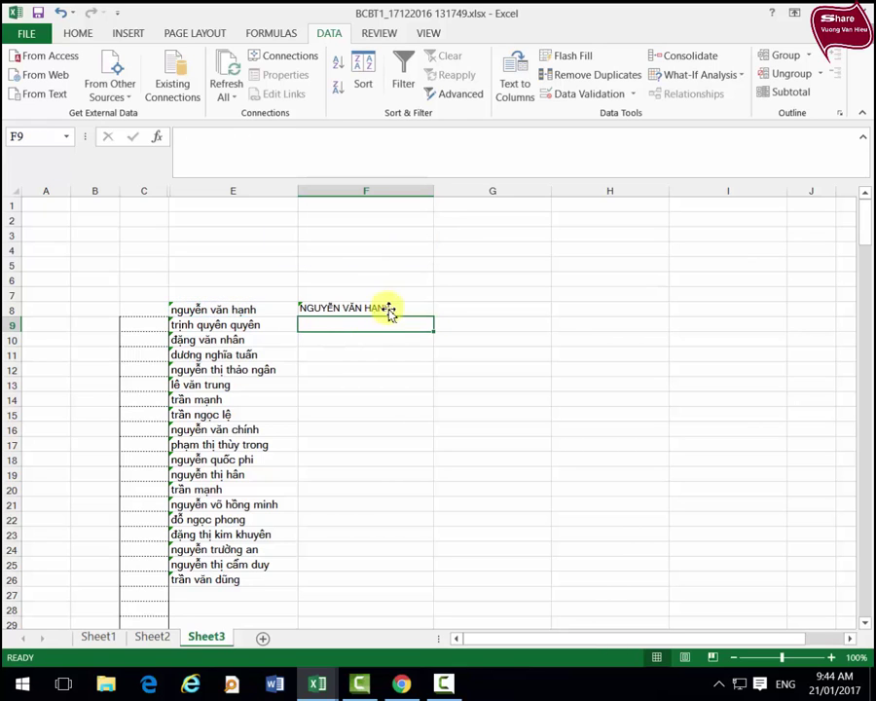
{"action": "left_click", "coordinate": [416, 307]}
{"action": "left_click_drag", "start_coordinate": [435, 317], "coordinate": [423, 581]}
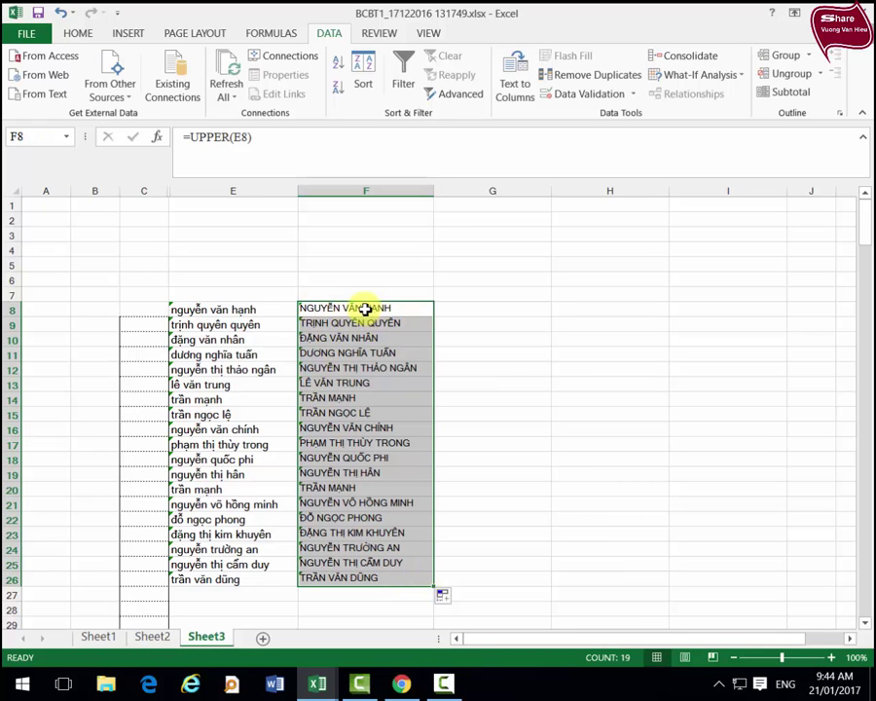
{"action": "left_click", "coordinate": [481, 313]}
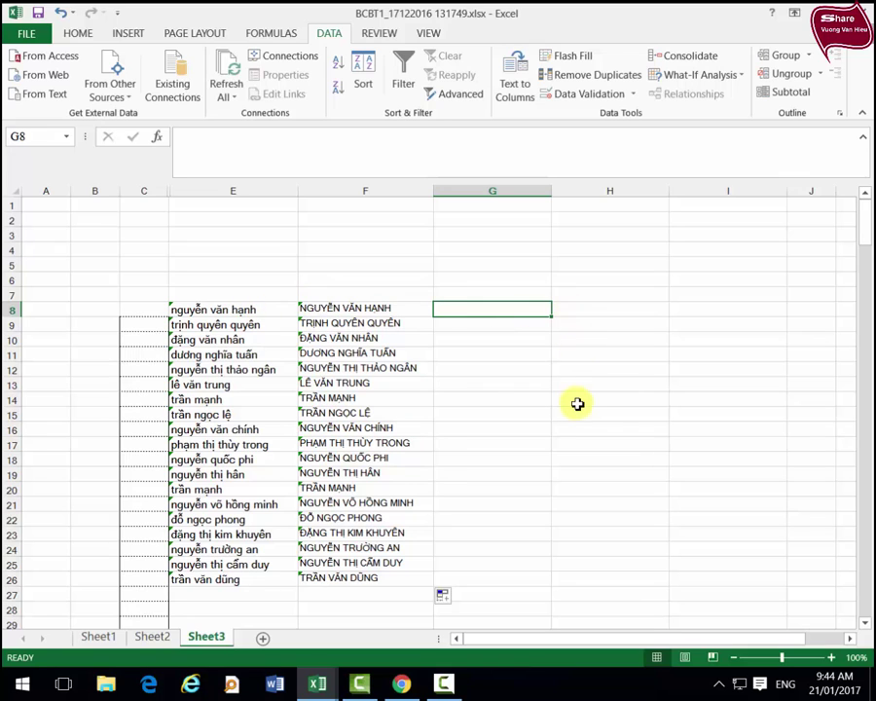
- Enter =PROPER(E8) in G8 and fill it down through G26
{"action": "type", "text": "="}
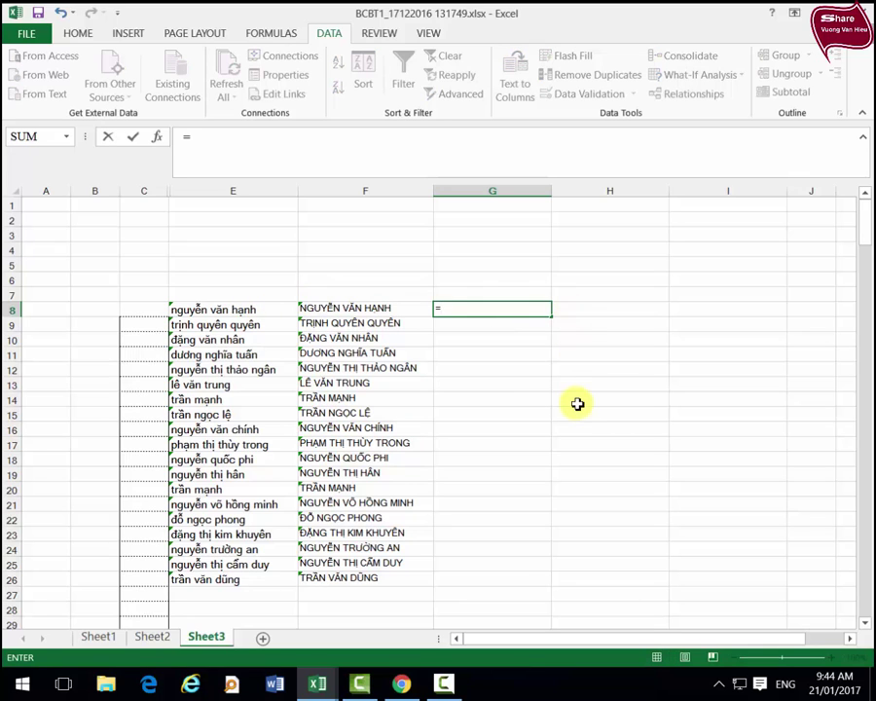
{"action": "type", "text": "p"}
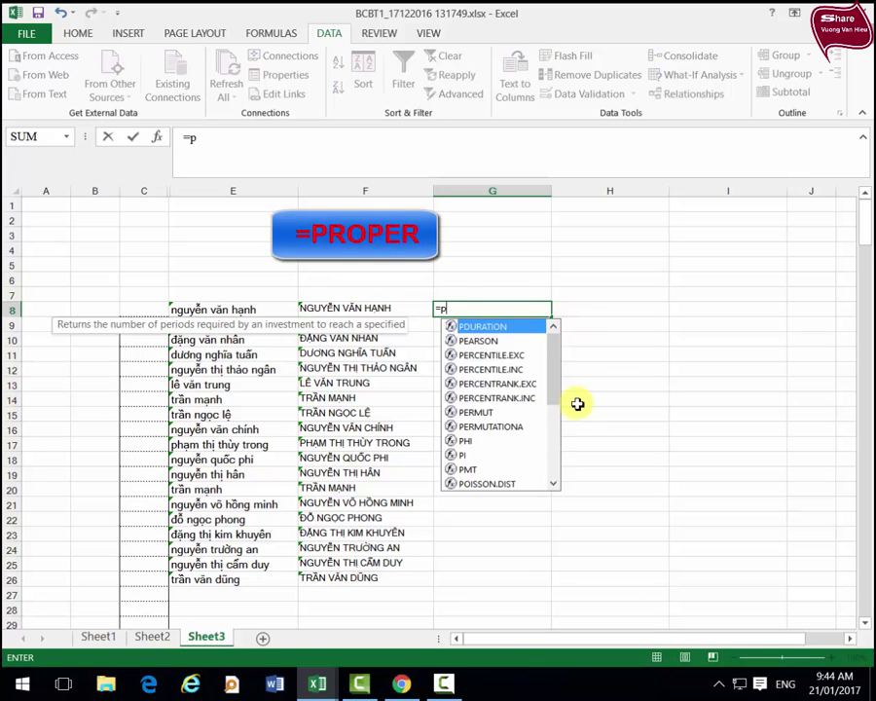
{"action": "type", "text": "ro"}
{"action": "key", "text": "Down"}
{"action": "key", "text": "Down"}
{"action": "key", "text": "Tab"}
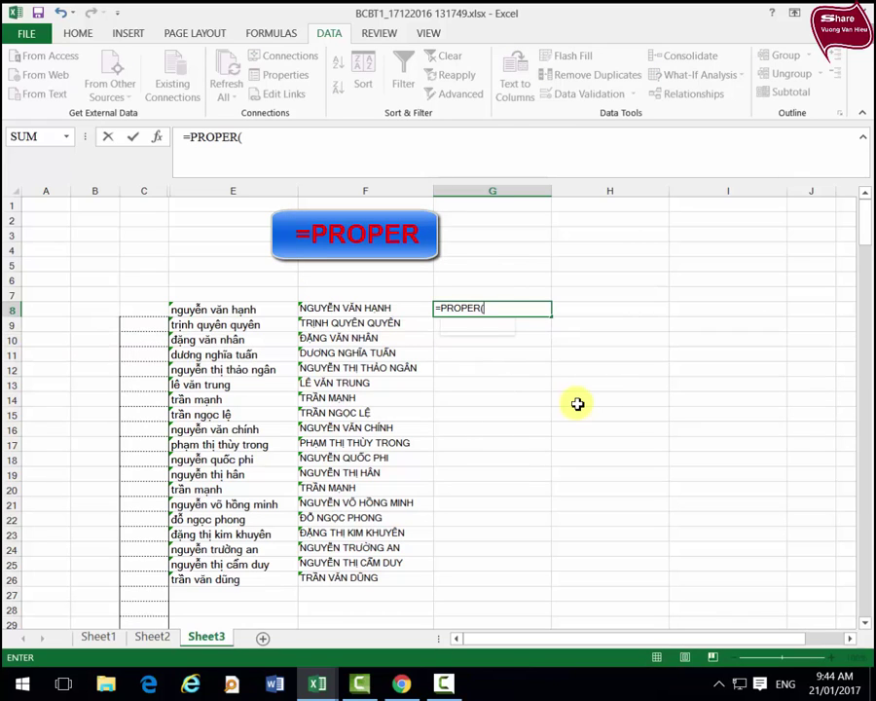
{"action": "key", "text": "Left"}
{"action": "key", "text": "Left"}
{"action": "key", "text": "Left"}
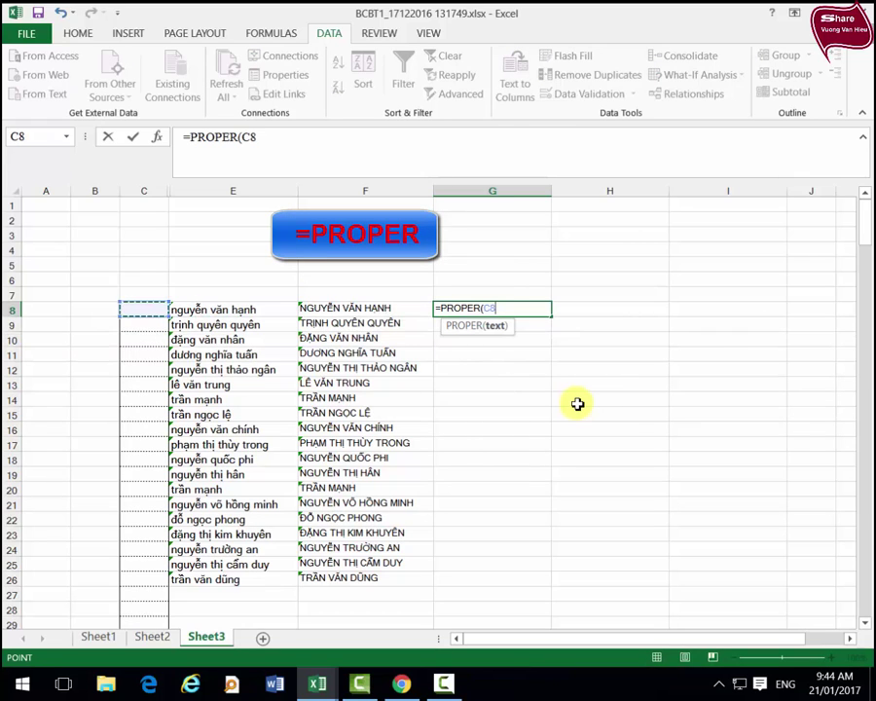
{"action": "key", "text": "Right"}
{"action": "key", "text": "Return"}
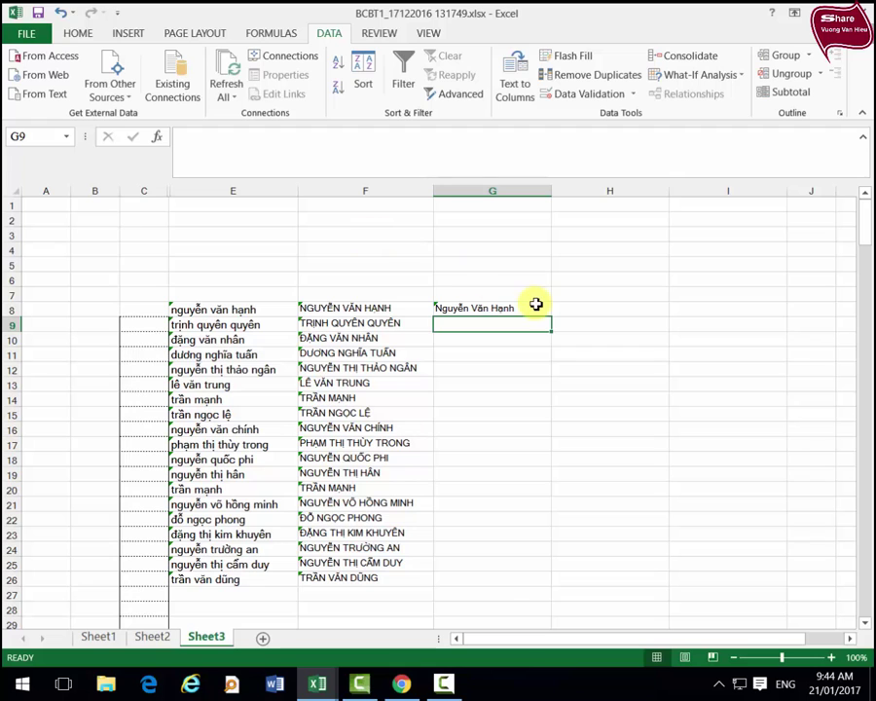
{"action": "left_click", "coordinate": [537, 307]}
{"action": "left_click_drag", "start_coordinate": [551, 316], "coordinate": [548, 584]}
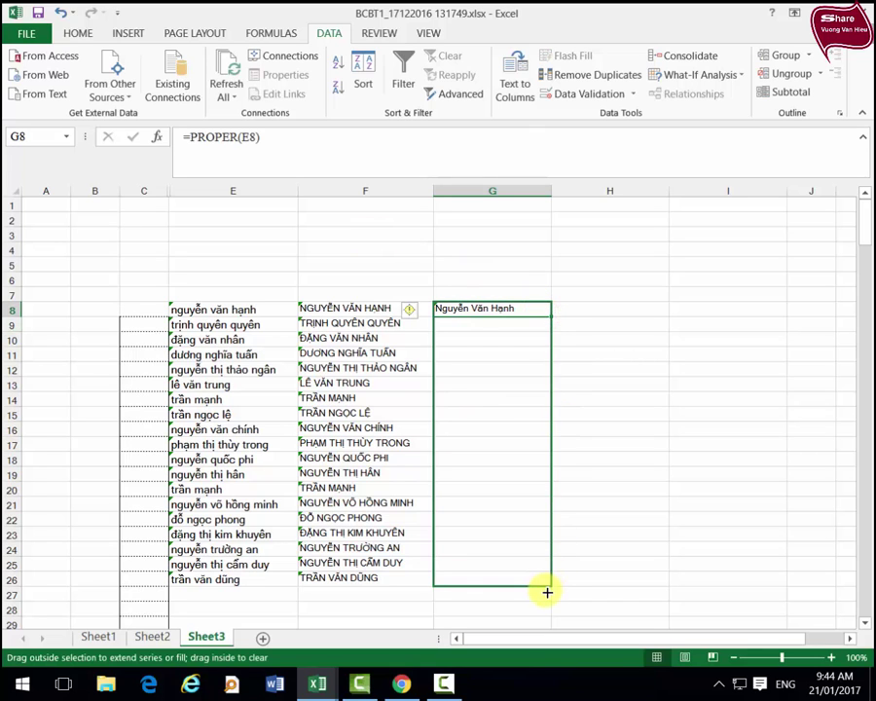
- Review the proper-case names in column G and the formula in G8
{"action": "left_click", "coordinate": [677, 471]}
{"action": "scroll", "coordinate": [560, 445], "scroll_direction": "down", "scroll_amount": 1}
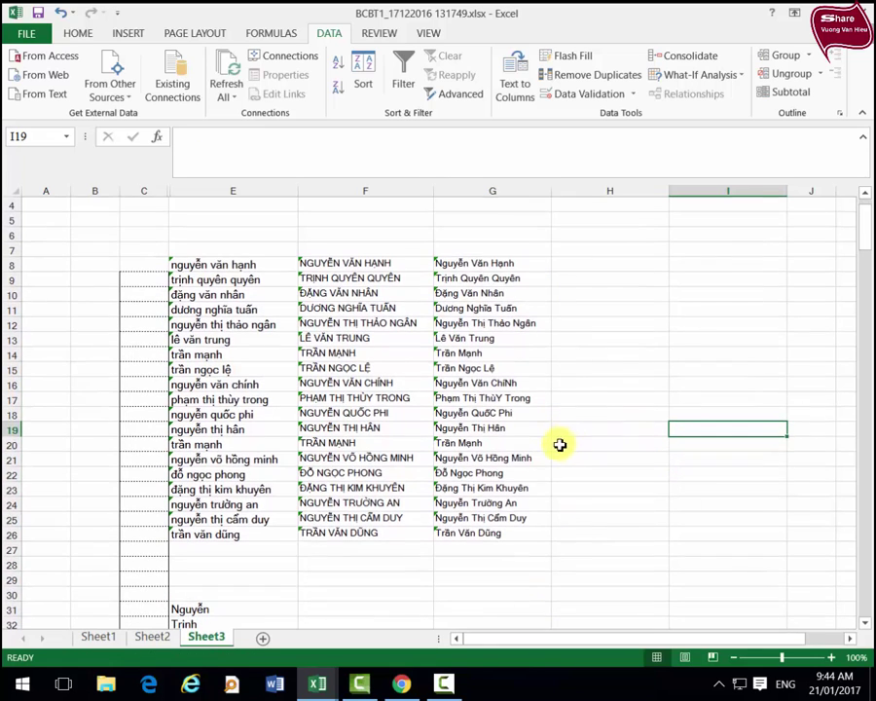
{"action": "left_click_drag", "start_coordinate": [447, 266], "coordinate": [477, 533]}
{"action": "left_click", "coordinate": [629, 353]}
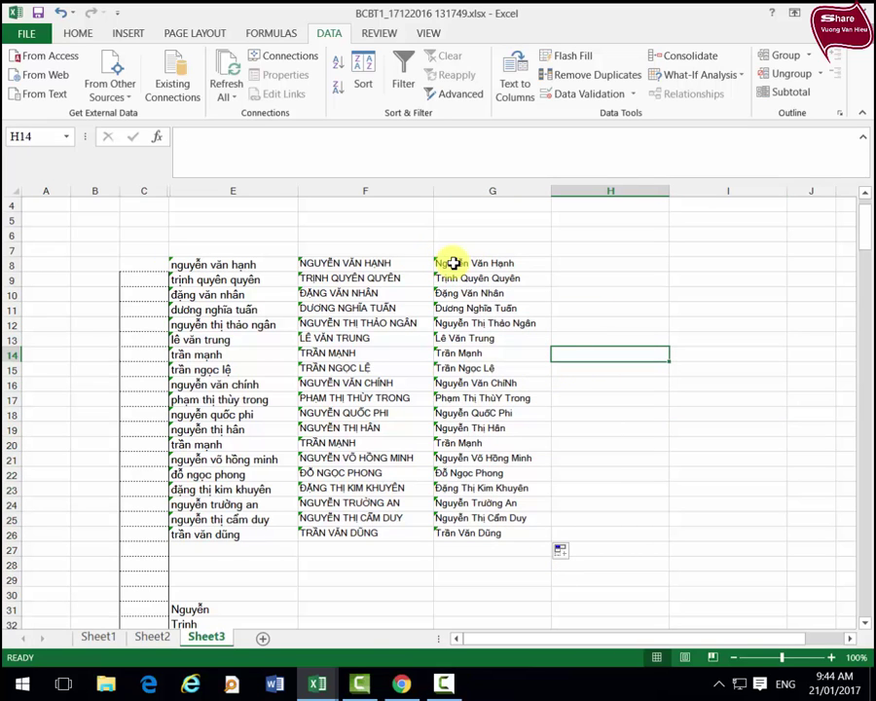
{"action": "left_click", "coordinate": [528, 270]}
{"action": "left_click", "coordinate": [579, 265]}
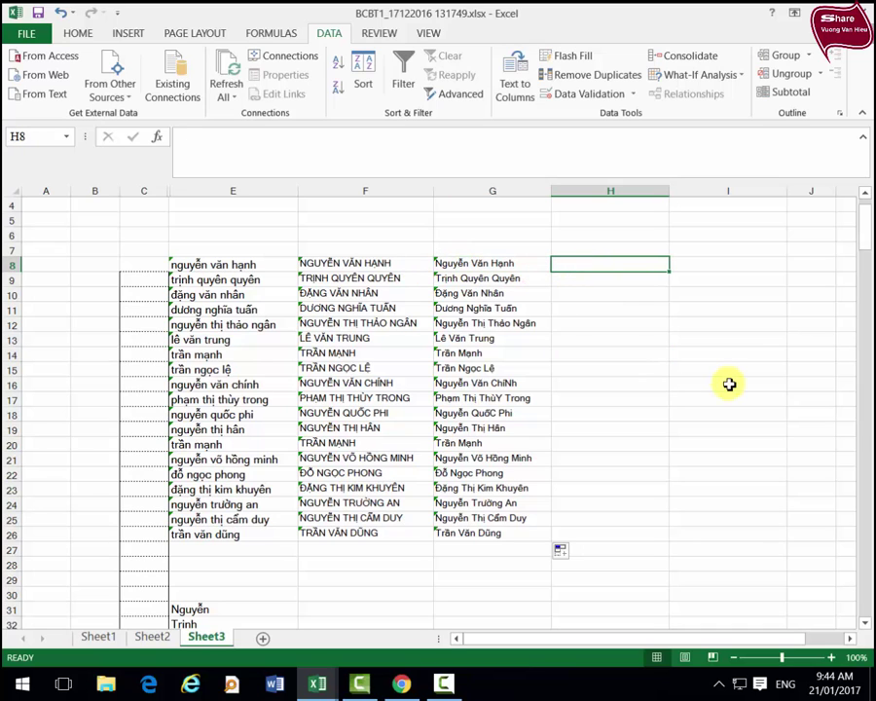
- Enter =LOWER(F8) in H8 and fill it down through H26
{"action": "type", "text": "="}
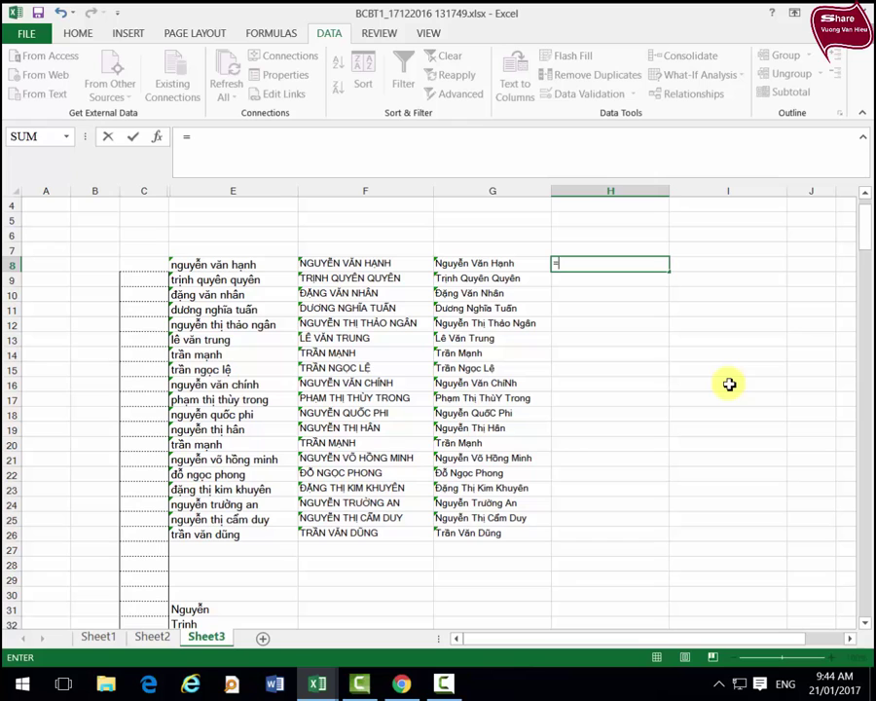
{"action": "key", "text": "Escape"}
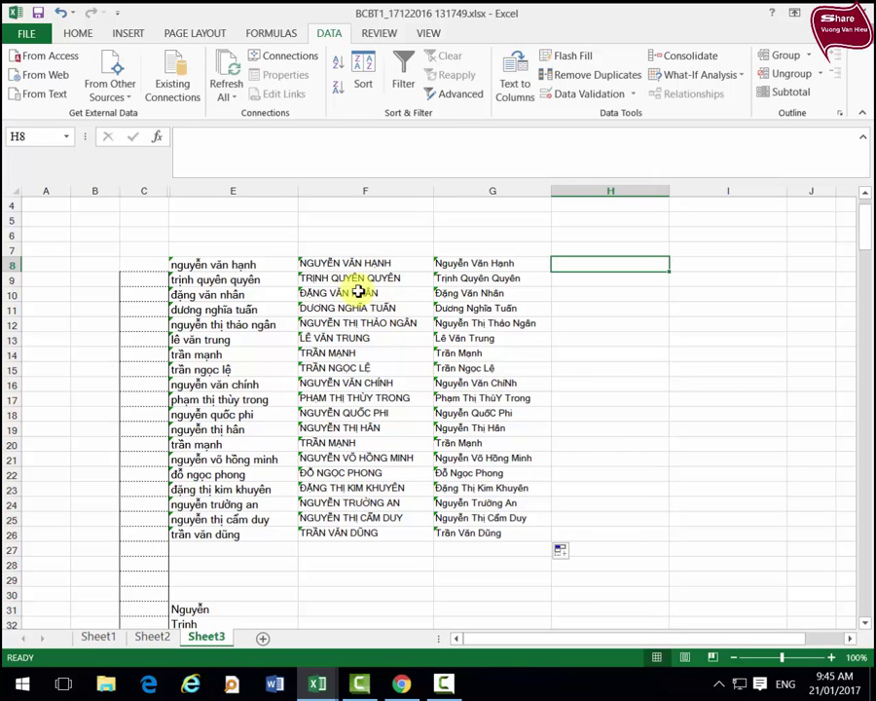
{"action": "left_click", "coordinate": [329, 264]}
{"action": "left_click", "coordinate": [631, 264]}
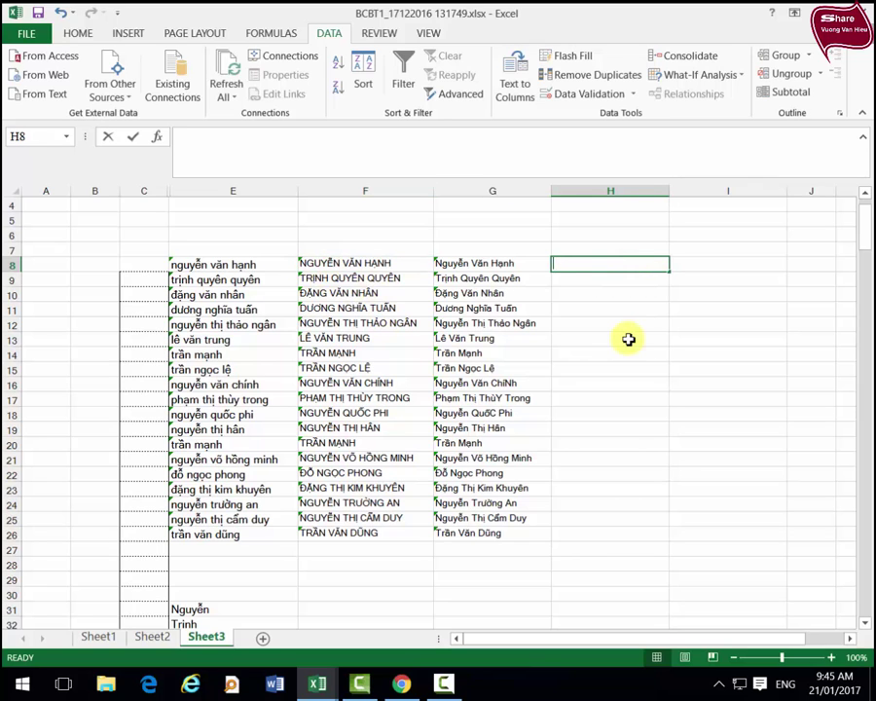
{"action": "type", "text": "=lo"}
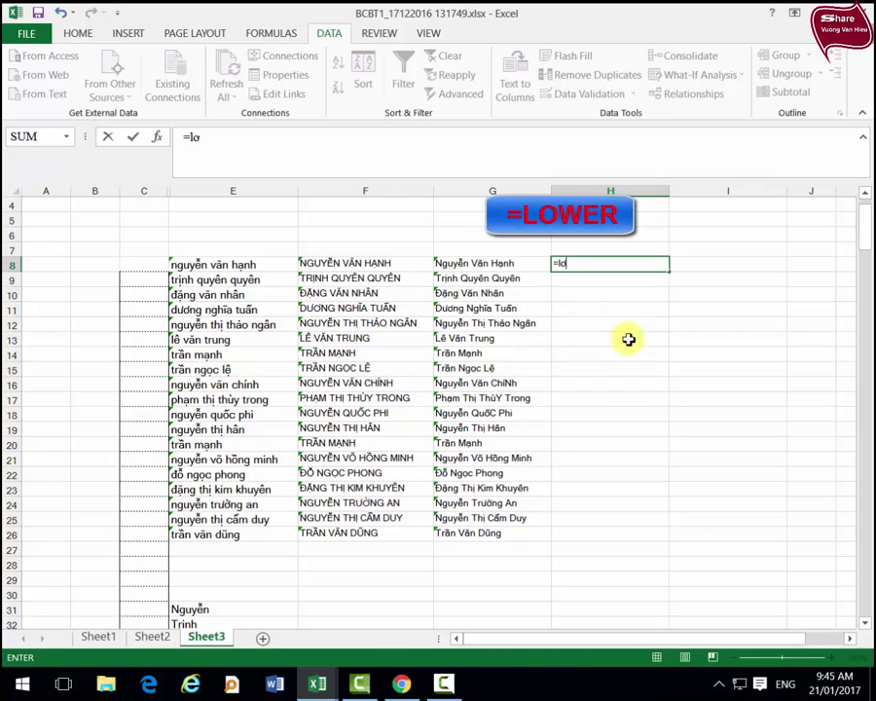
{"action": "type", "text": "w"}
{"action": "key", "text": "Tab"}
{"action": "key", "text": "Left"}
{"action": "key", "text": "Left"}
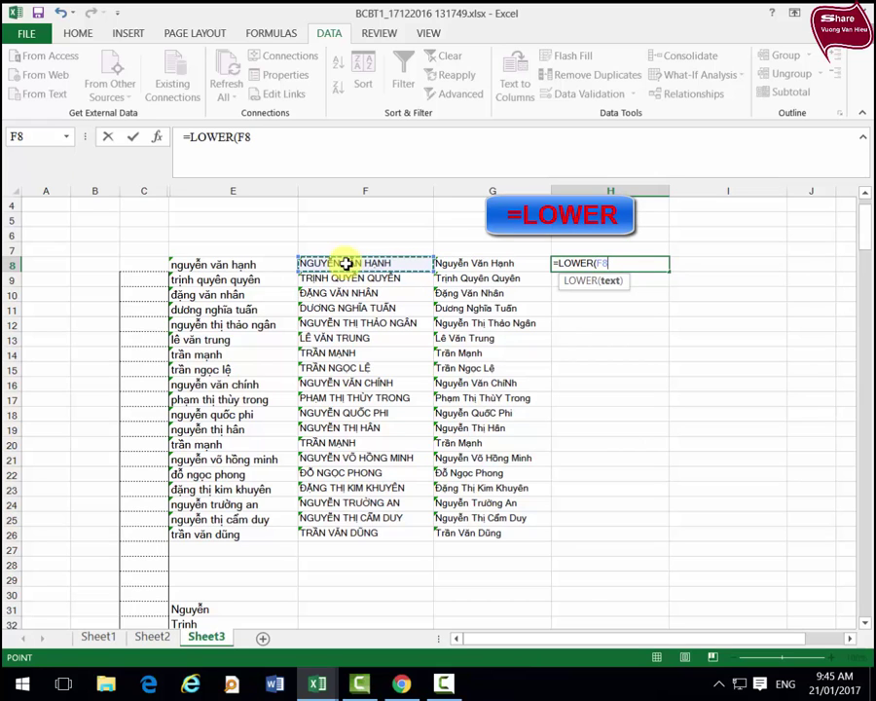
{"action": "key", "text": "Return"}
{"action": "left_click", "coordinate": [606, 264]}
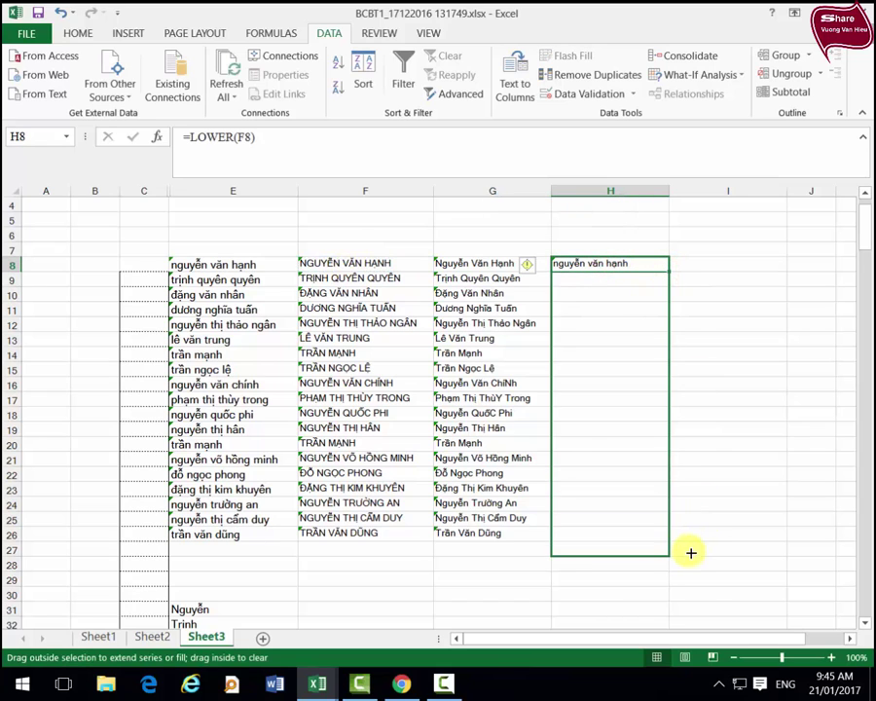
{"action": "left_click_drag", "start_coordinate": [673, 277], "coordinate": [679, 538]}
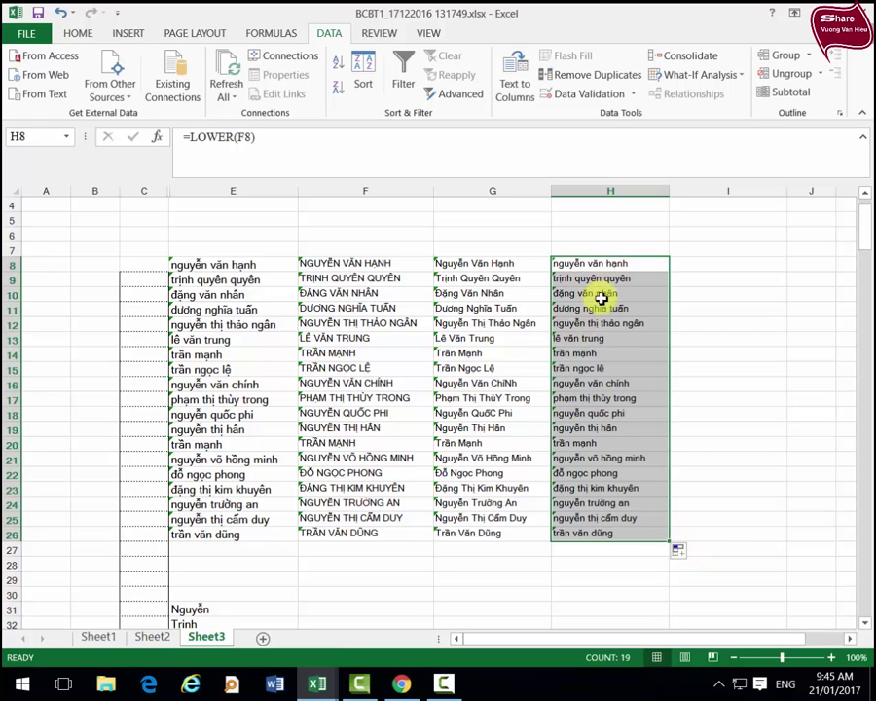
{"action": "scroll", "coordinate": [594, 508], "scroll_direction": "down", "scroll_amount": 2}
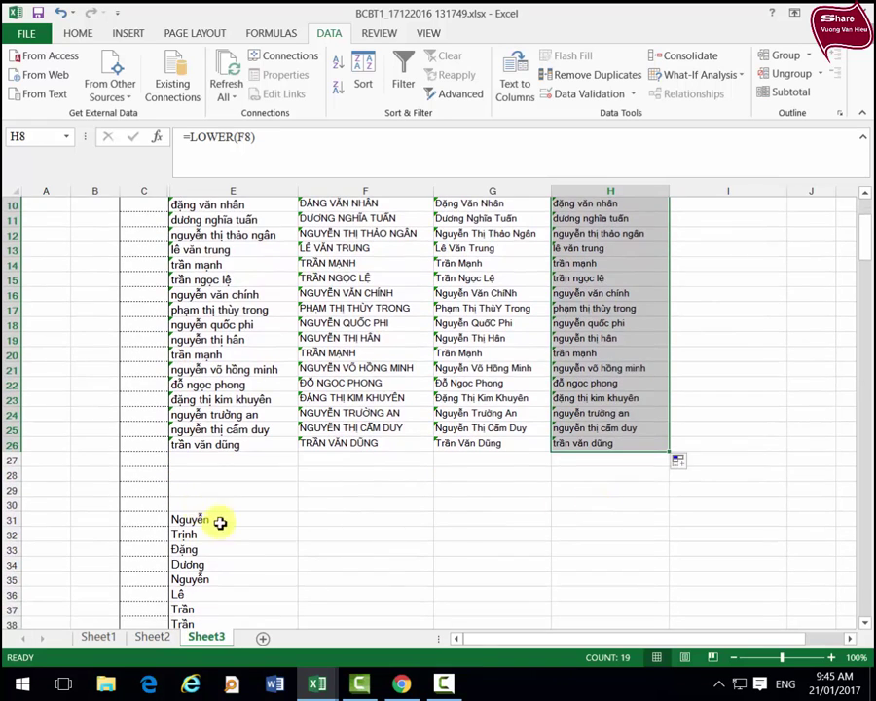
{"action": "left_click_drag", "start_coordinate": [221, 518], "coordinate": [224, 433]}
{"action": "scroll", "coordinate": [604, 581], "scroll_direction": "up", "scroll_amount": 9}
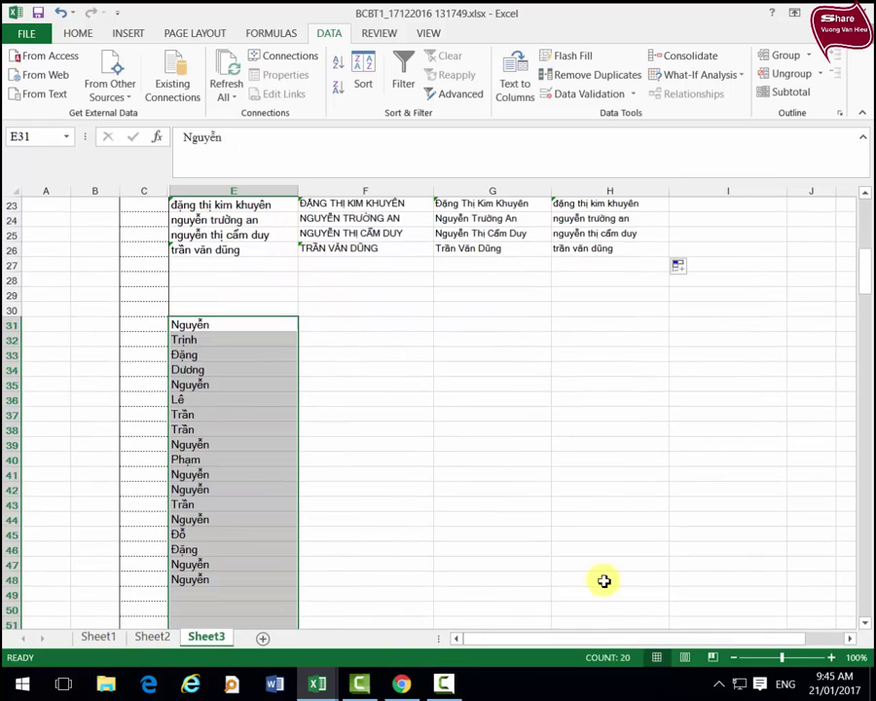
{"action": "scroll", "coordinate": [612, 553], "scroll_direction": "up", "scroll_amount": 2}
{"action": "scroll", "coordinate": [612, 553], "scroll_direction": "up", "scroll_amount": 2}
{"action": "scroll", "coordinate": [600, 536], "scroll_direction": "up", "scroll_amount": 2}
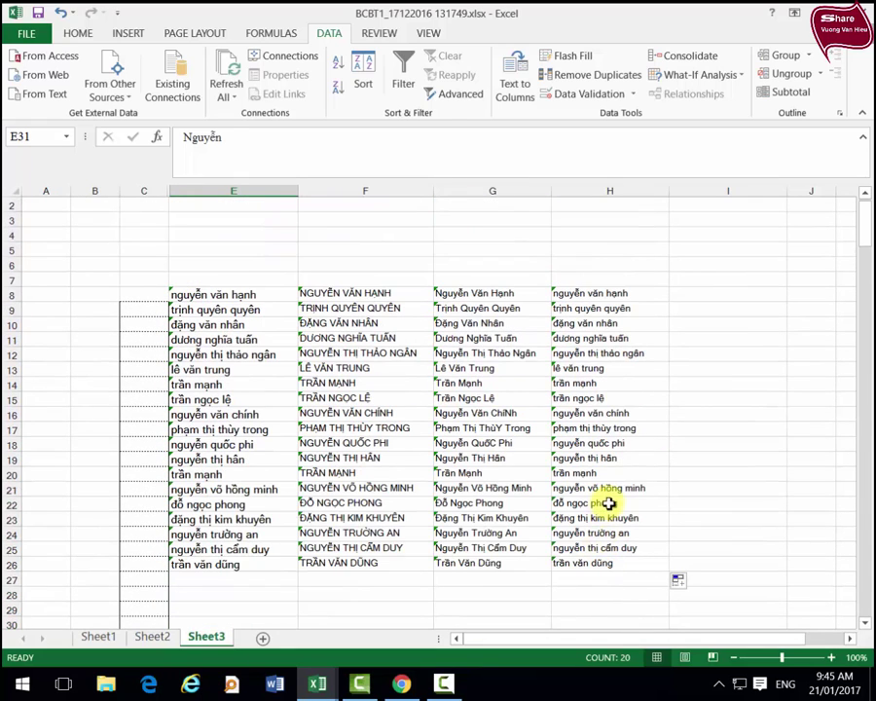
{"action": "left_click", "coordinate": [728, 308]}
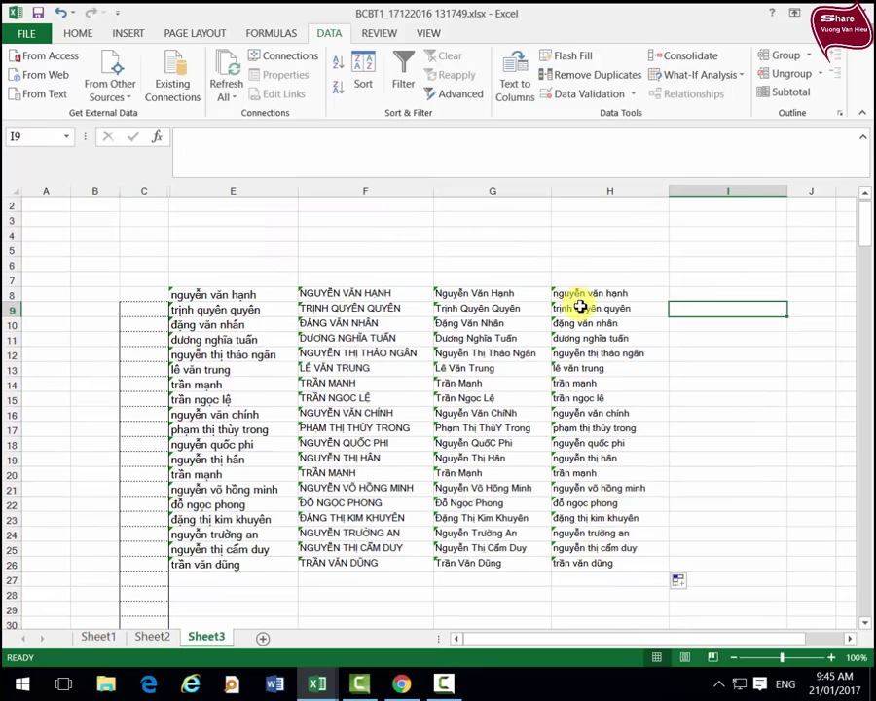
{"action": "left_click", "coordinate": [568, 293]}
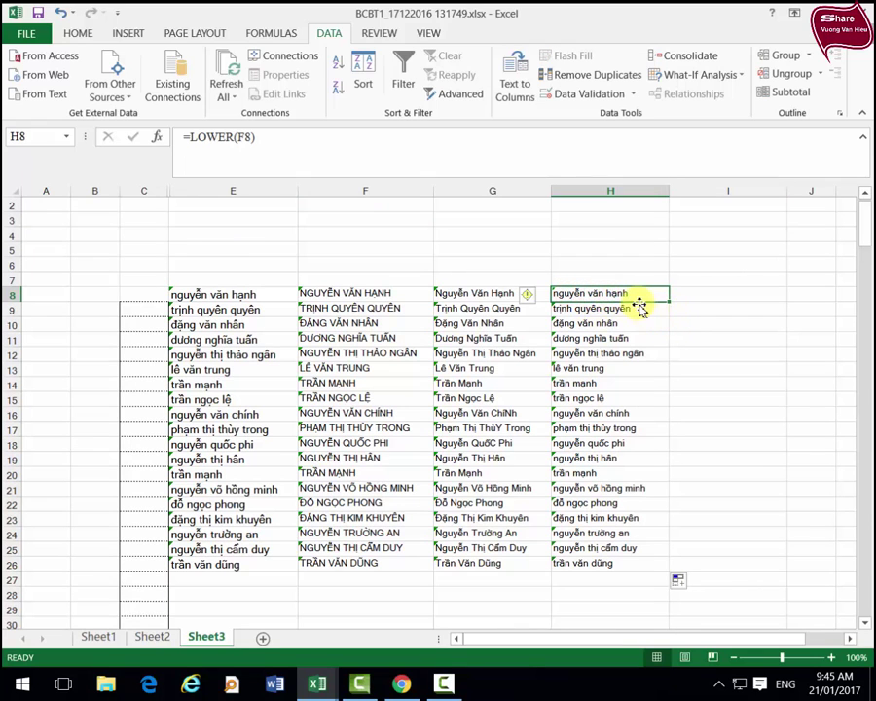
{"action": "left_click_drag", "start_coordinate": [775, 643], "coordinate": [825, 650]}
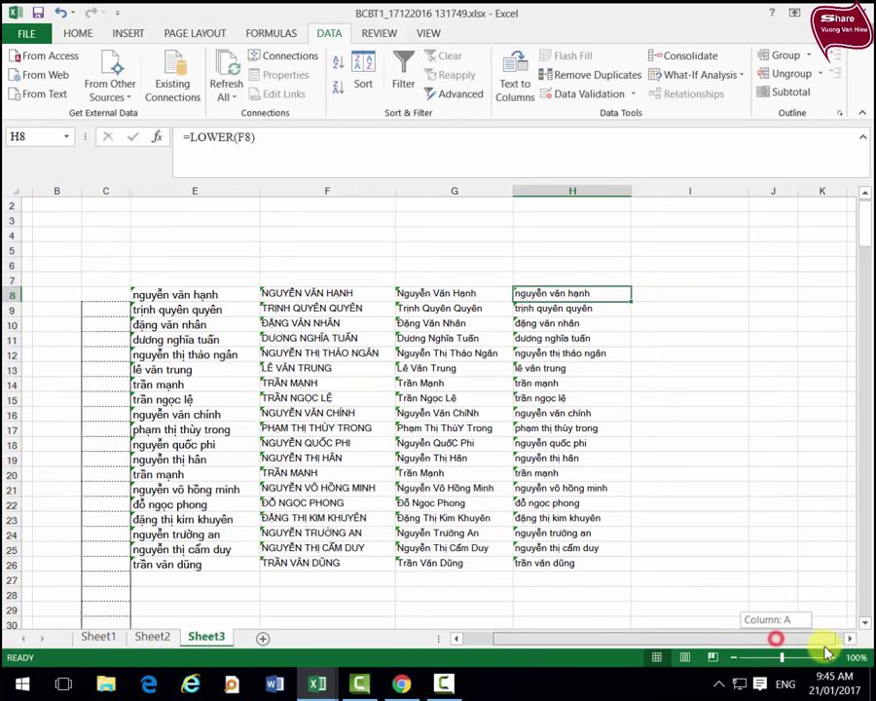
{"action": "left_click", "coordinate": [754, 444]}
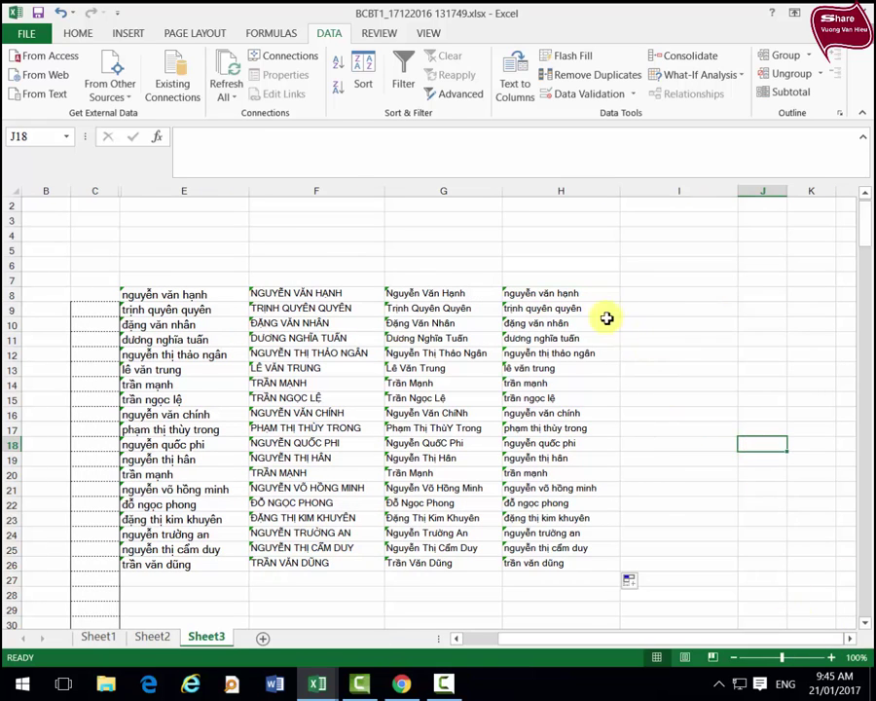
{"action": "left_click_drag", "start_coordinate": [569, 293], "coordinate": [580, 563]}
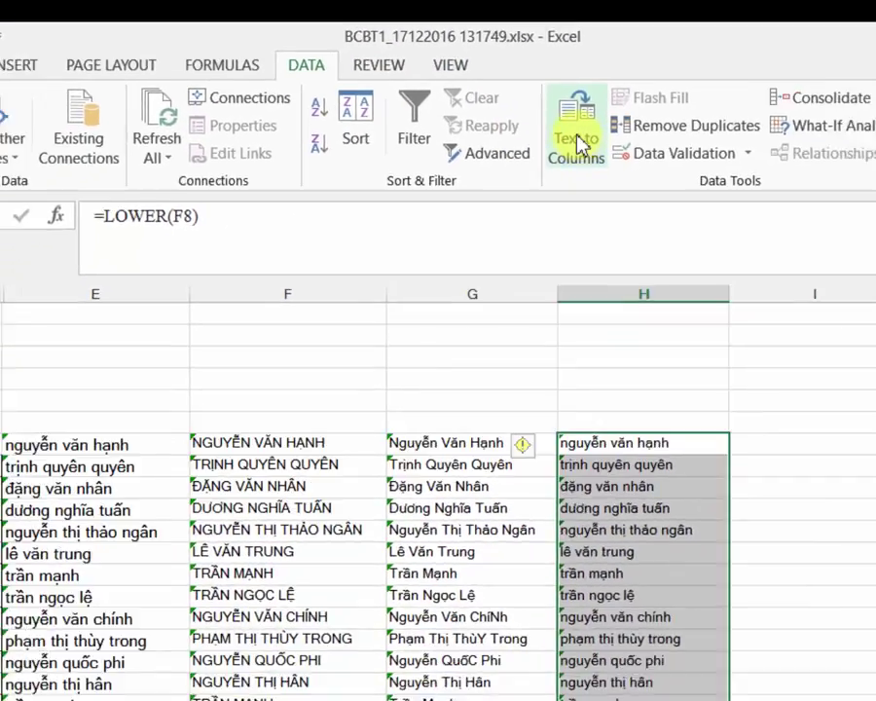
{"action": "left_click", "coordinate": [581, 141]}
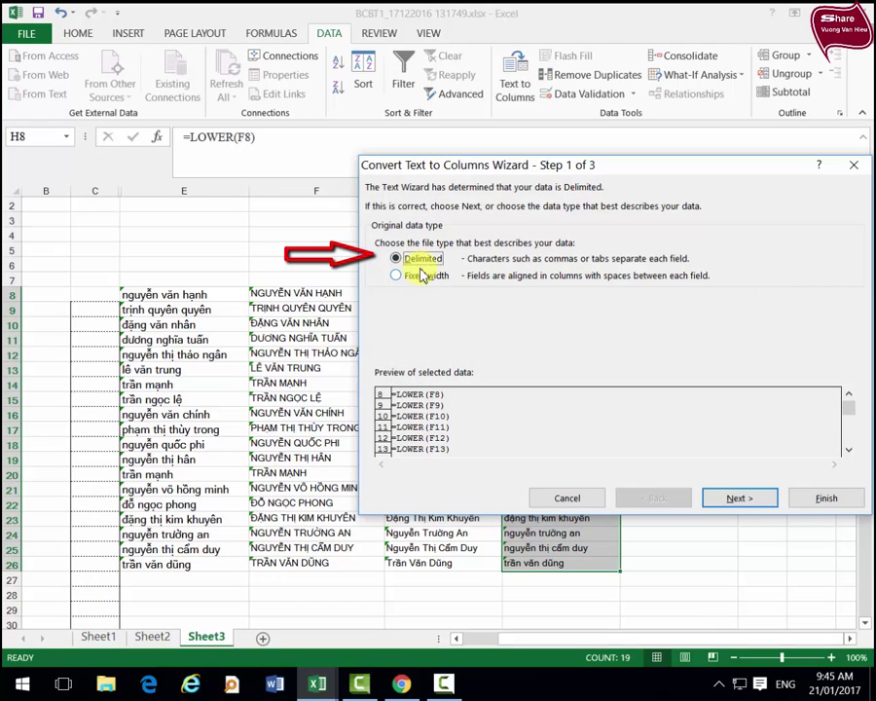
{"action": "left_click", "coordinate": [753, 501]}
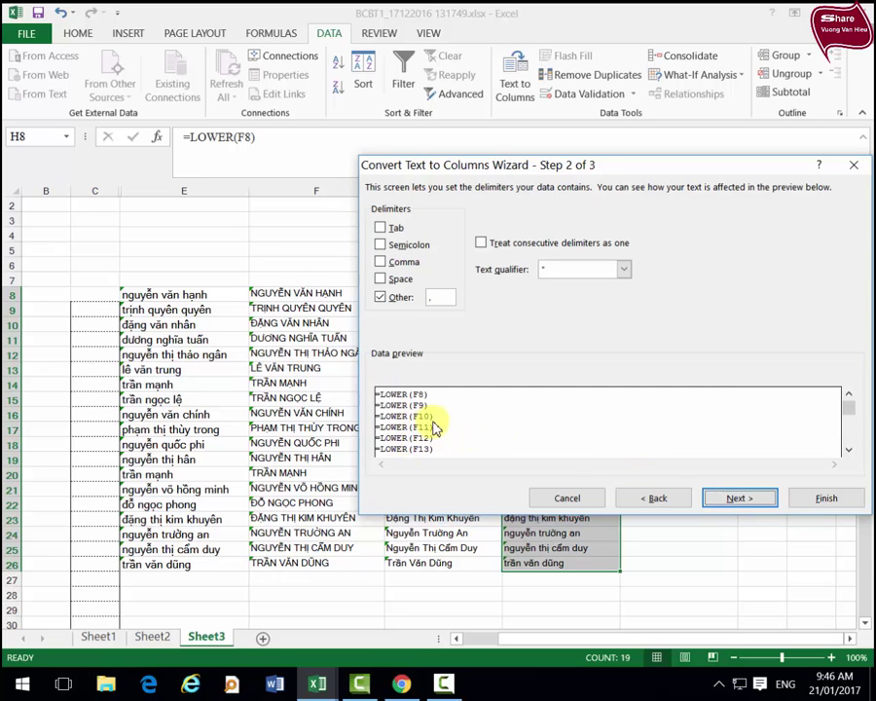
{"action": "mouse_move", "coordinate": [538, 171]}
{"action": "left_mouse_down"}
{"action": "mouse_move", "coordinate": [262, 293]}
{"action": "mouse_move", "coordinate": [721, 277]}
{"action": "left_mouse_up"}
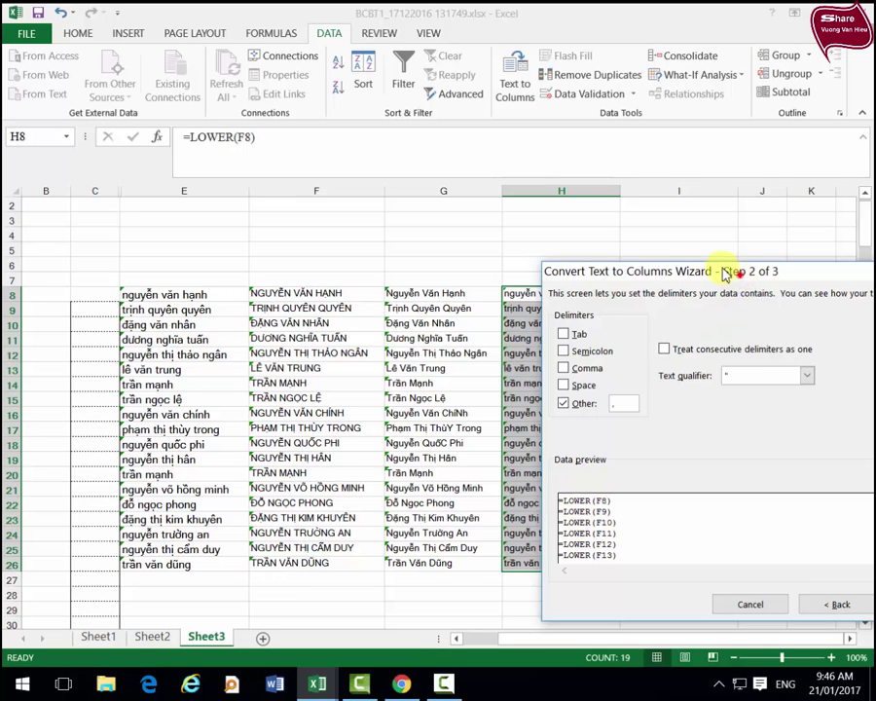
{"action": "left_click_drag", "start_coordinate": [725, 275], "coordinate": [482, 127]}
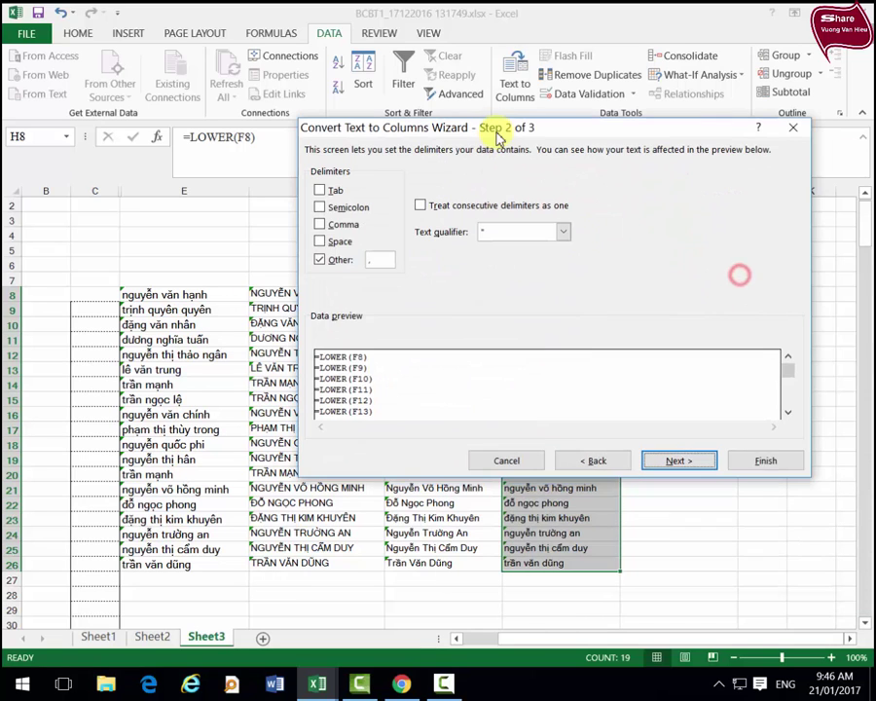
{"action": "left_click", "coordinate": [507, 462]}
{"action": "left_click", "coordinate": [689, 486]}
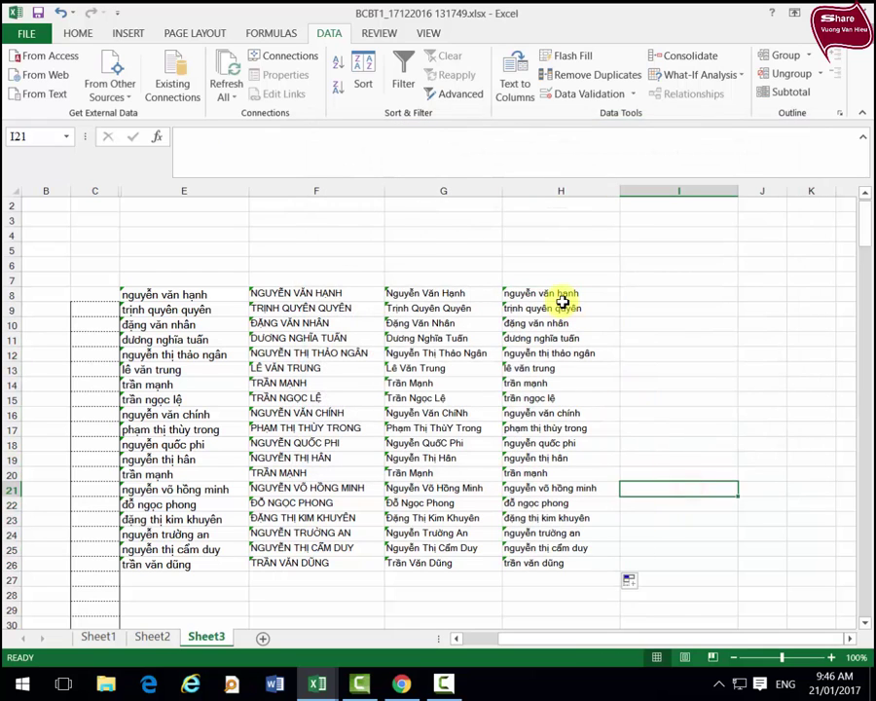
- Copy the lowercase names in H8:H26 and paste them as values starting at F36
{"action": "left_click_drag", "start_coordinate": [563, 293], "coordinate": [577, 567]}
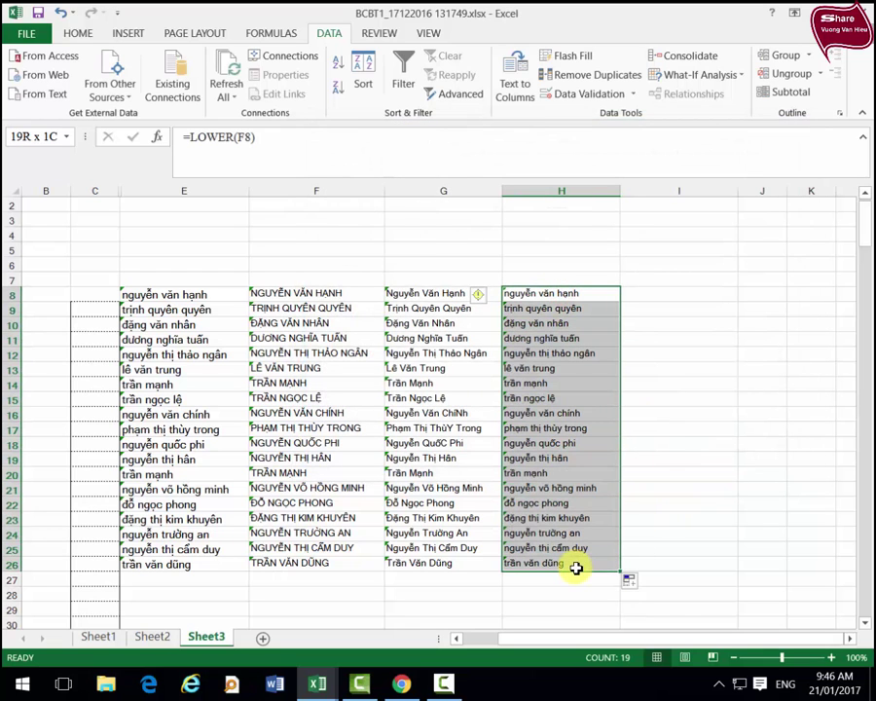
{"action": "key", "text": "ctrl+c"}
{"action": "scroll", "coordinate": [590, 500], "scroll_direction": "down", "scroll_amount": 2}
{"action": "scroll", "coordinate": [387, 469], "scroll_direction": "down", "scroll_amount": 4}
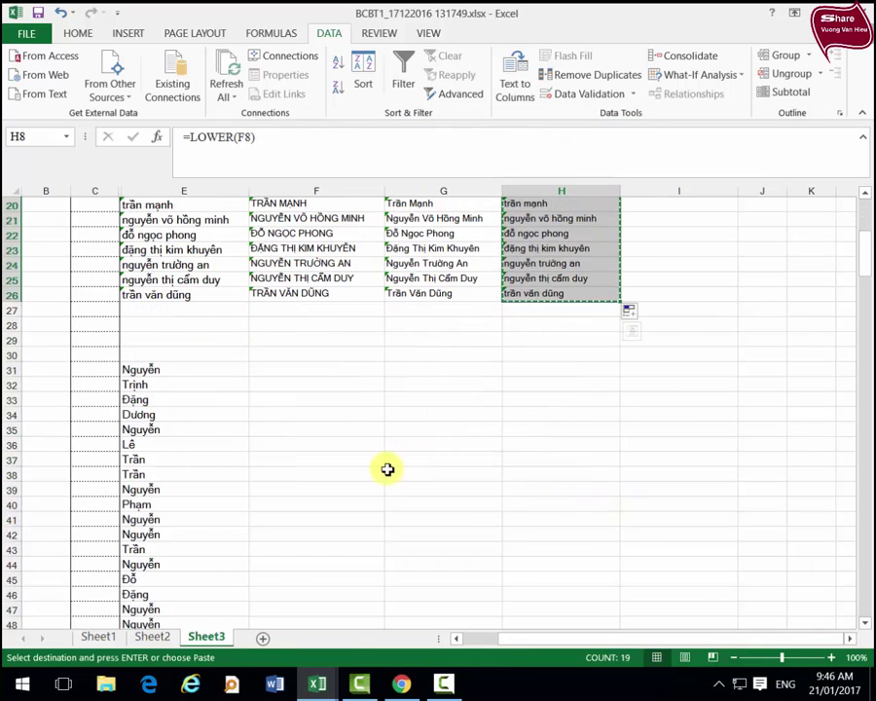
{"action": "left_click", "coordinate": [348, 444]}
{"action": "right_click", "coordinate": [348, 444]}
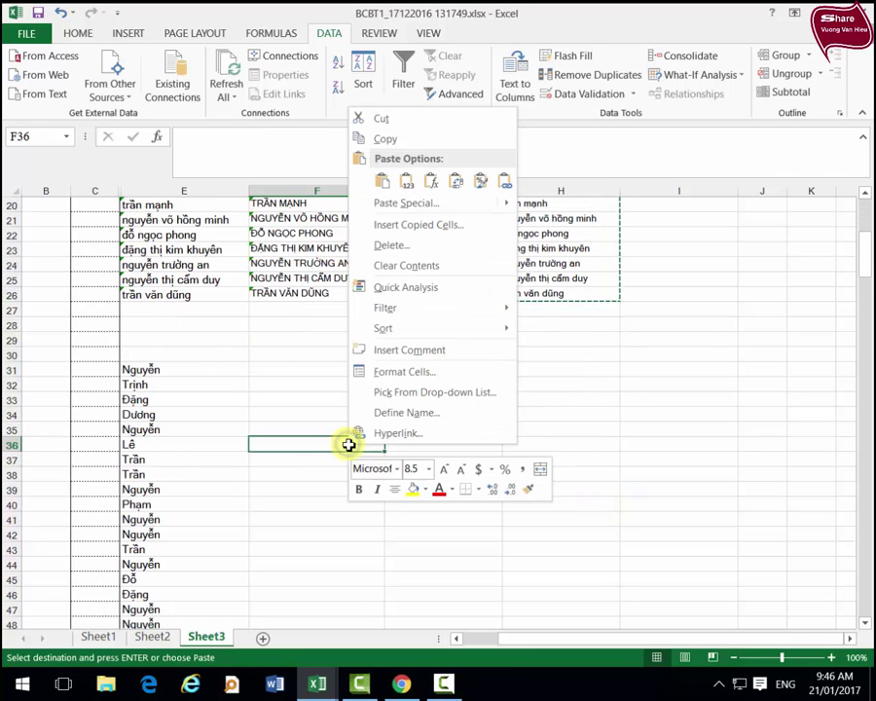
{"action": "left_click", "coordinate": [408, 187]}
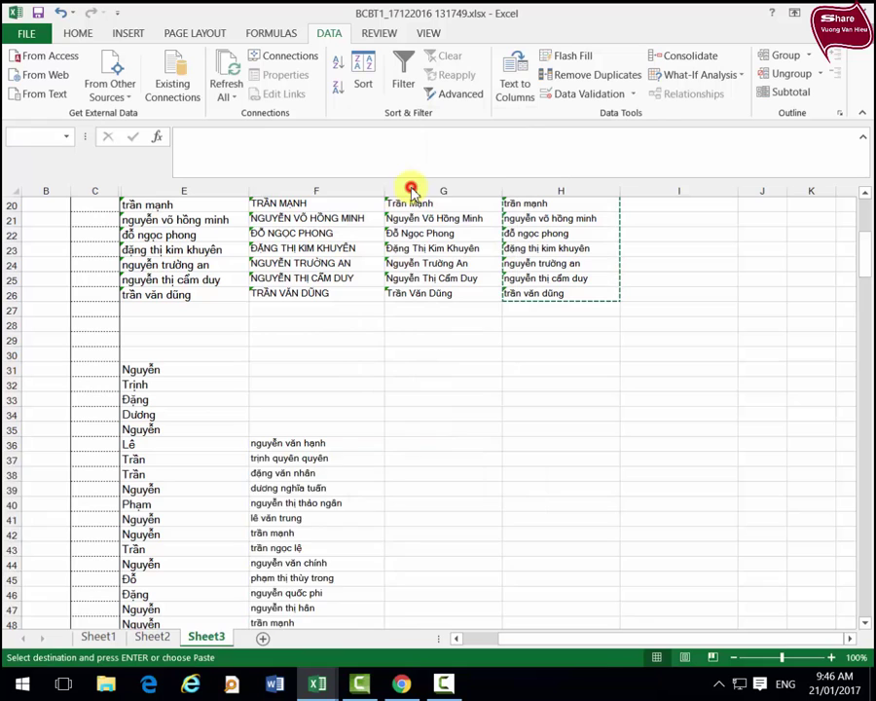
- Check that F36 holds the pasted lowercase name as plain text rather than a formula
{"action": "left_click", "coordinate": [538, 409]}
{"action": "left_click", "coordinate": [346, 447]}
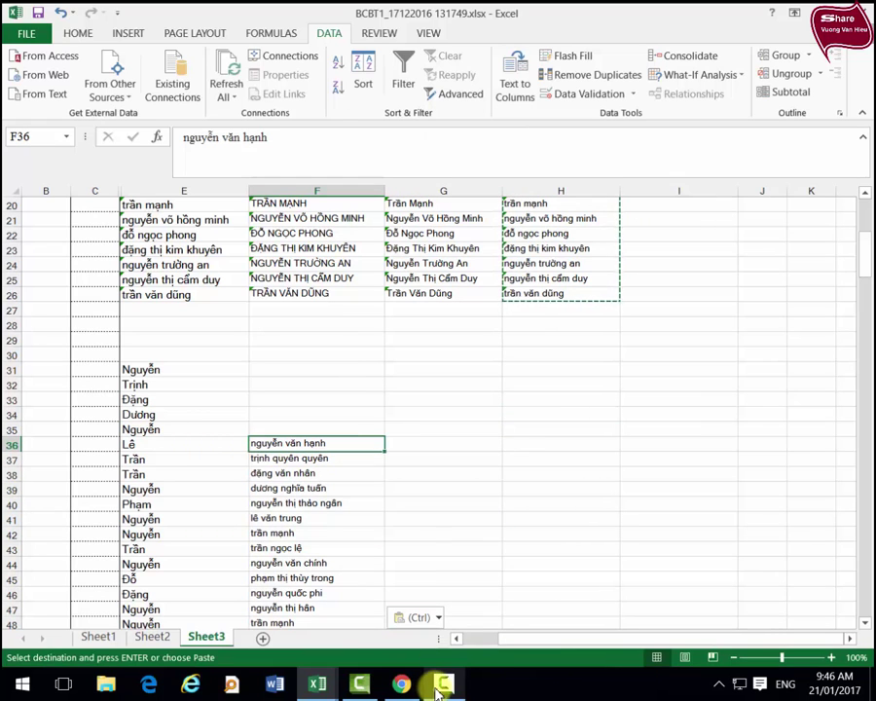
{"action": "left_click", "coordinate": [444, 684]}
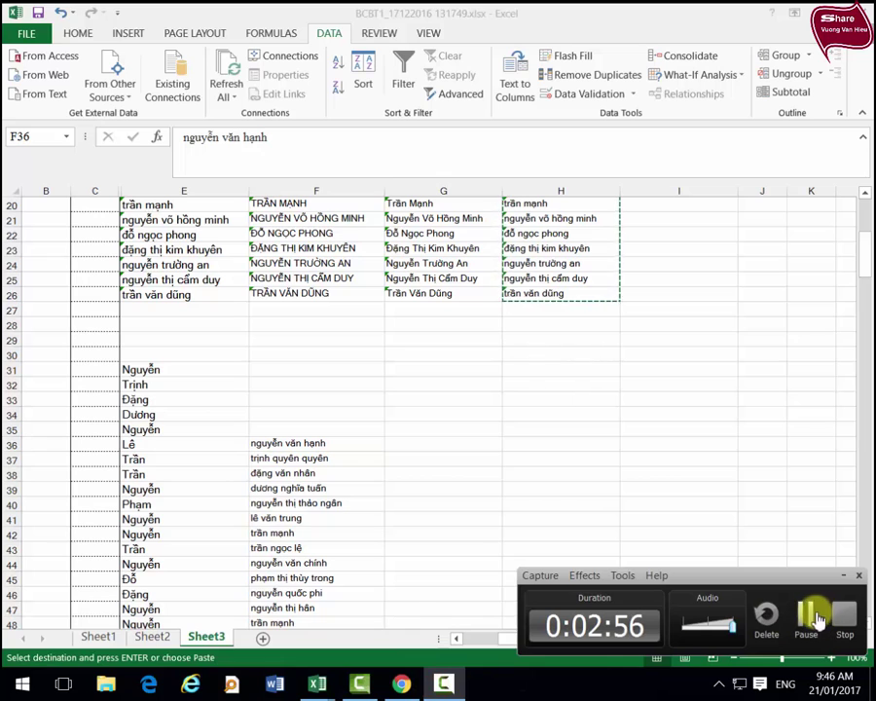
{"action": "left_click", "coordinate": [827, 615]}
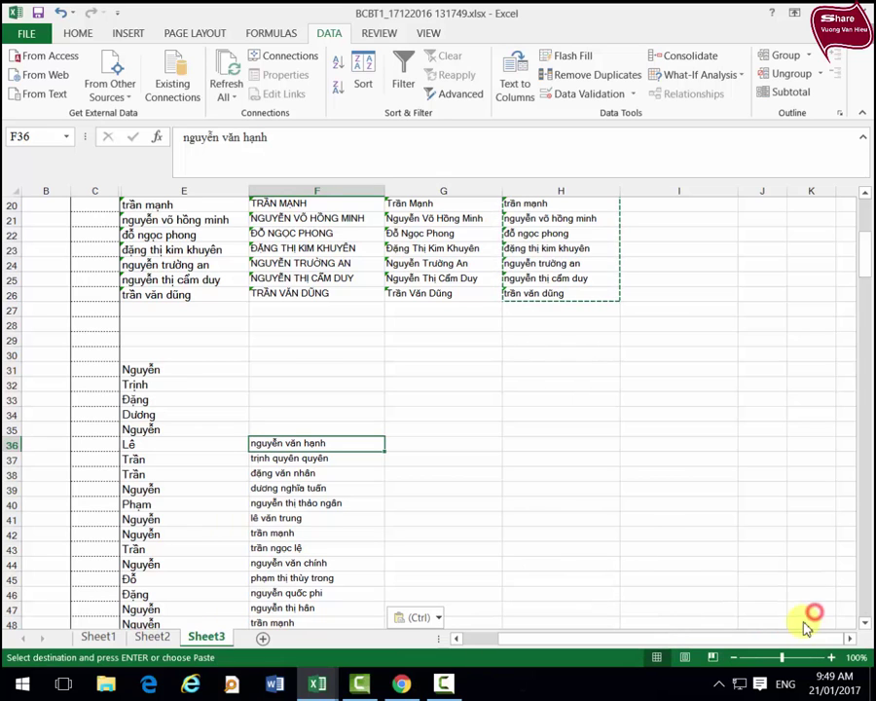
{"action": "left_click", "coordinate": [476, 410]}
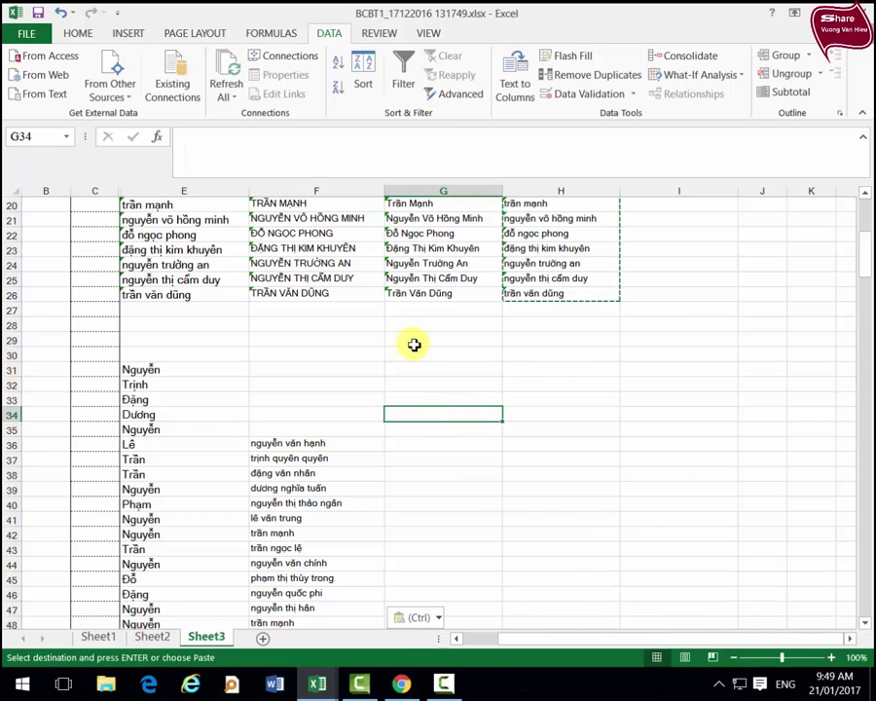
{"action": "left_click", "coordinate": [345, 443]}
{"action": "left_click", "coordinate": [476, 417]}
{"action": "left_click", "coordinate": [369, 445]}
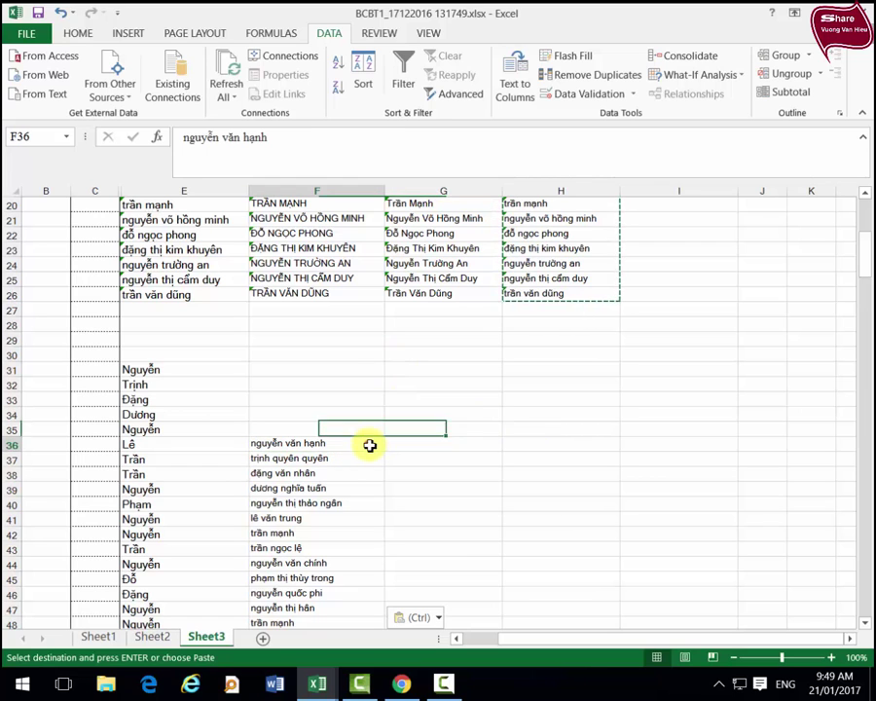
{"action": "left_click", "coordinate": [481, 400]}
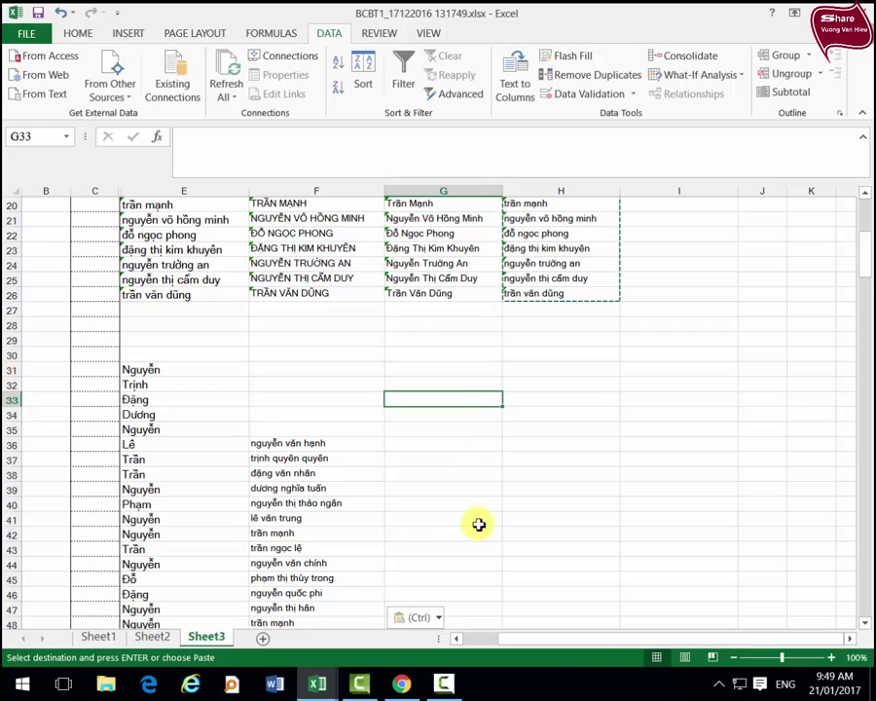
{"action": "scroll", "coordinate": [479, 524], "scroll_direction": "down", "scroll_amount": 3}
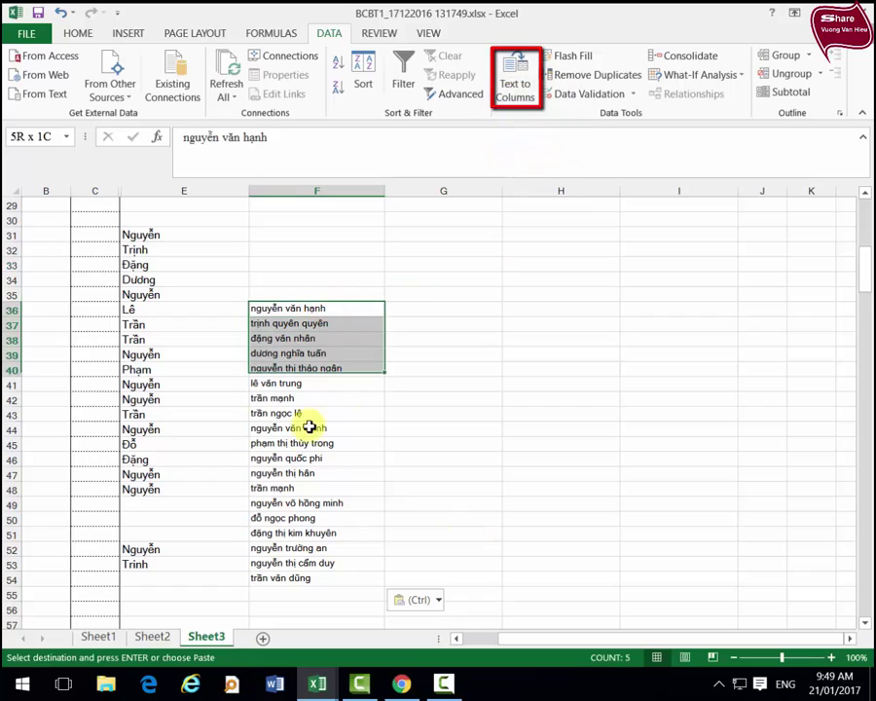
- Start Text to Columns on F36:F54 as Delimited and advance to the delimiter step
{"action": "left_click_drag", "start_coordinate": [327, 308], "coordinate": [292, 577]}
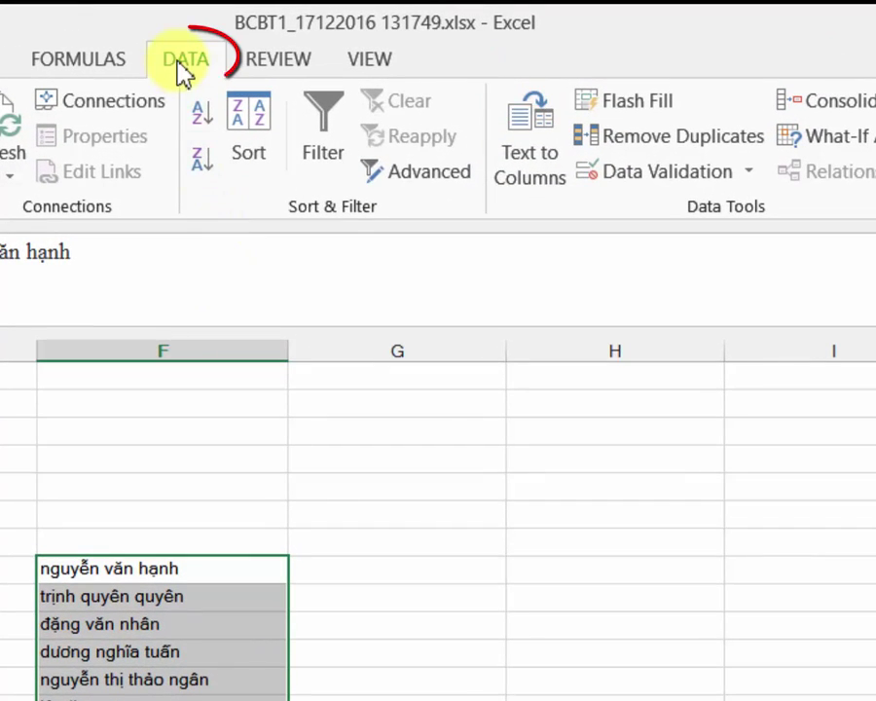
{"action": "left_click", "coordinate": [535, 172]}
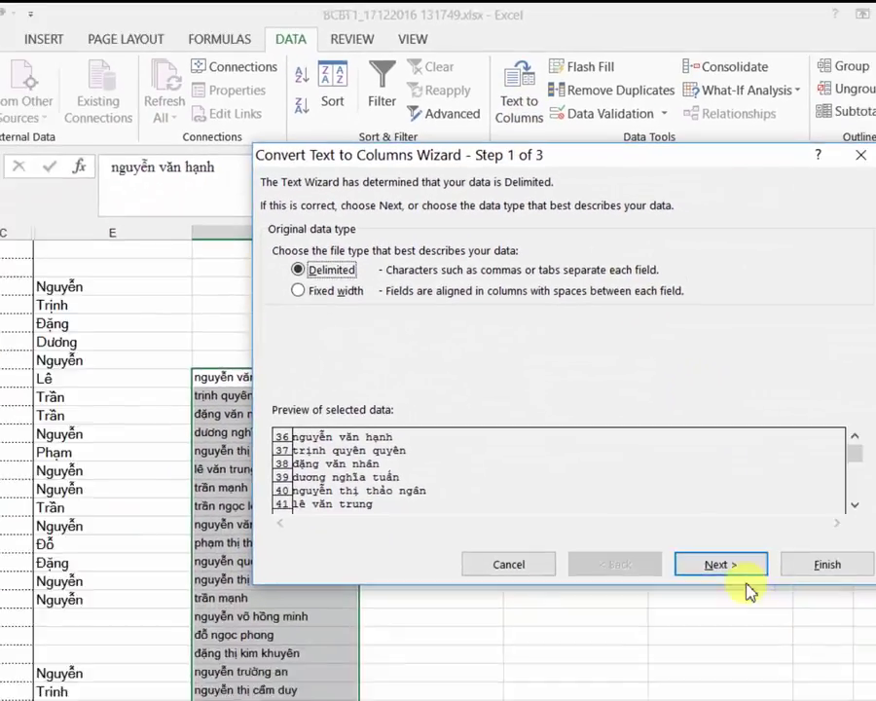
{"action": "left_click", "coordinate": [676, 462]}
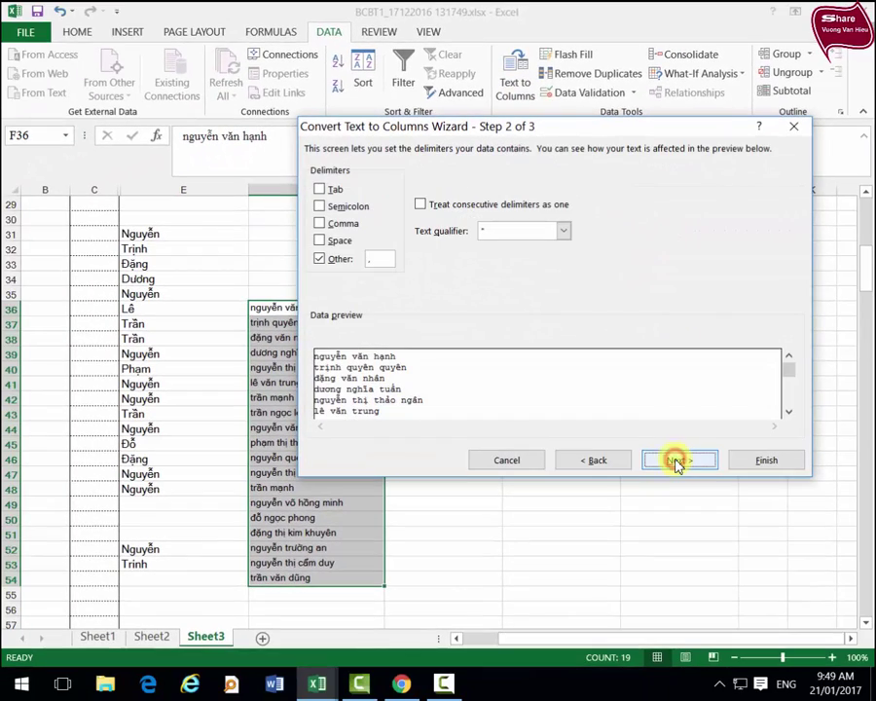
{"action": "left_click_drag", "start_coordinate": [432, 131], "coordinate": [641, 165]}
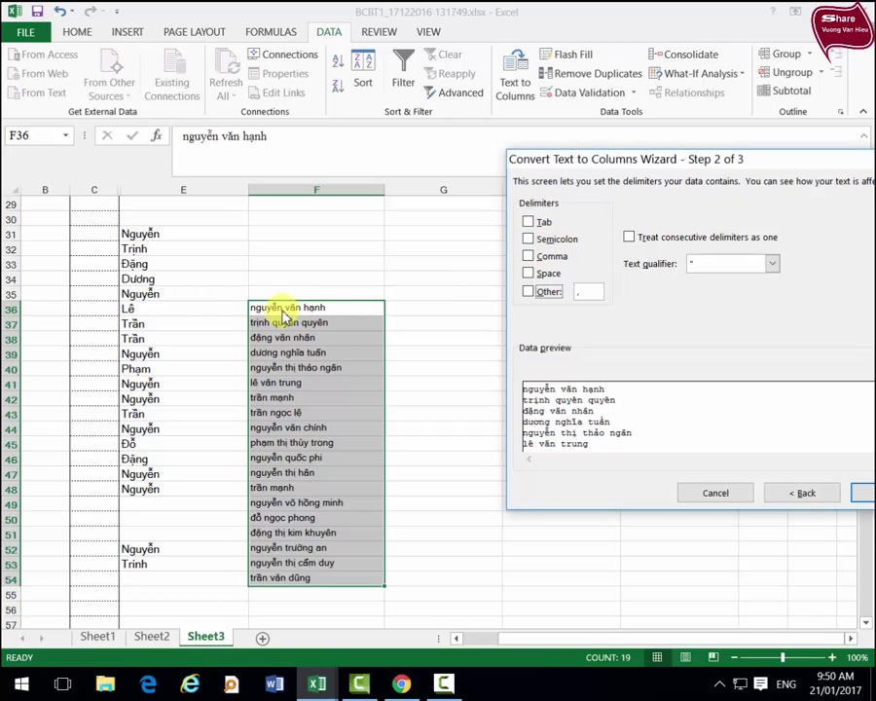
- Set Space as the only delimiter for the names and move to the column format step
{"action": "left_click", "coordinate": [527, 256]}
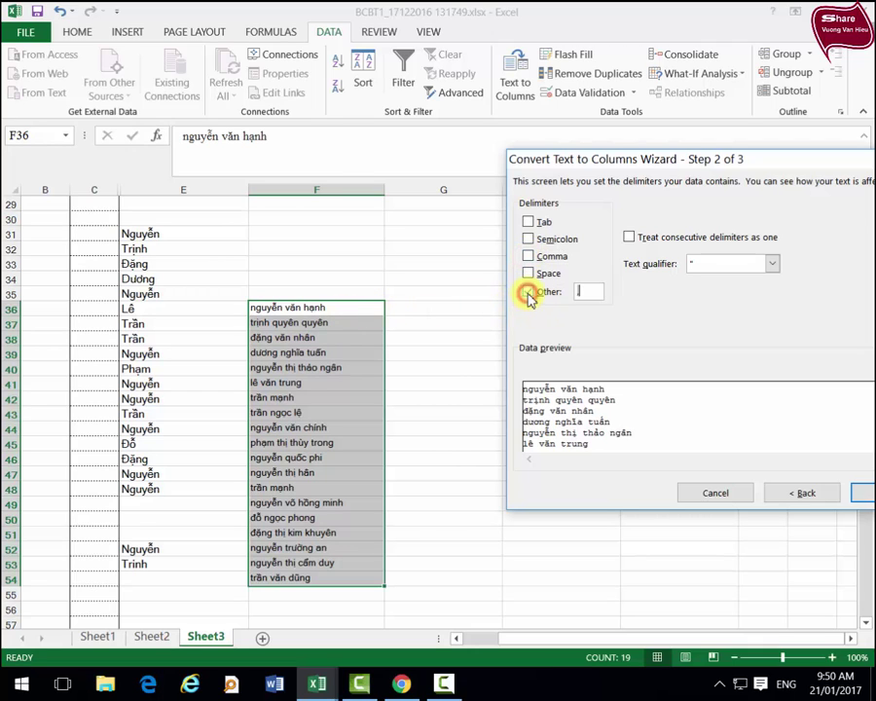
{"action": "left_click", "coordinate": [527, 292]}
{"action": "left_click", "coordinate": [580, 290]}
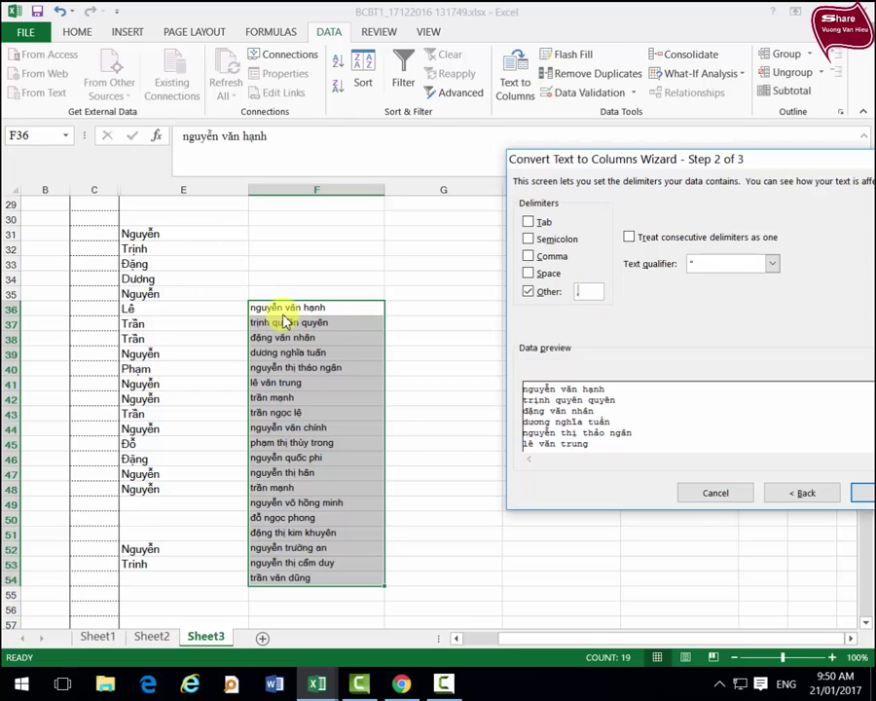
{"action": "left_click", "coordinate": [529, 273]}
{"action": "left_click", "coordinate": [528, 292]}
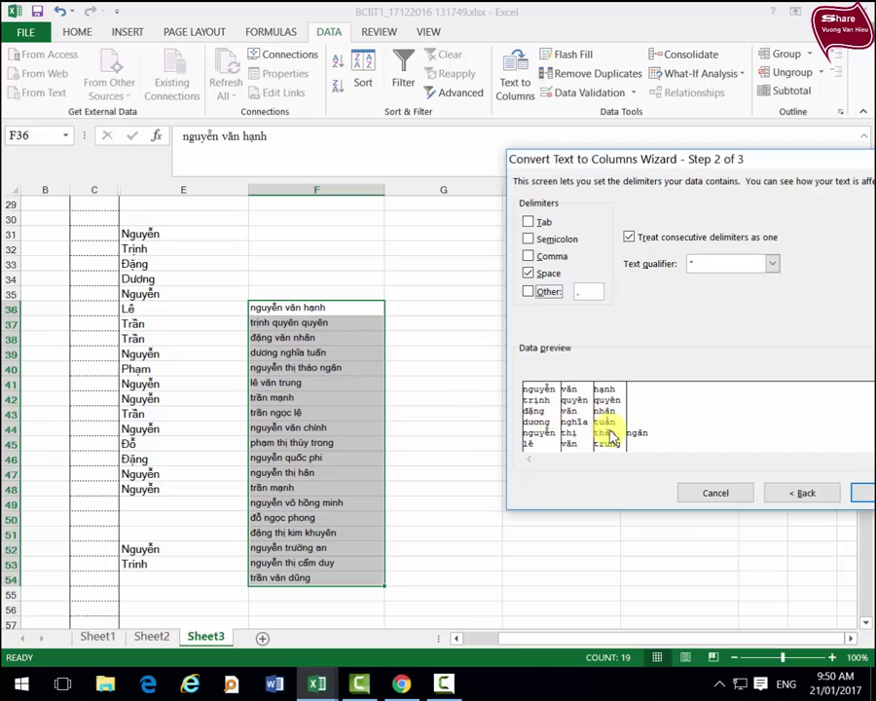
{"action": "left_click", "coordinate": [527, 274]}
{"action": "left_click", "coordinate": [528, 256]}
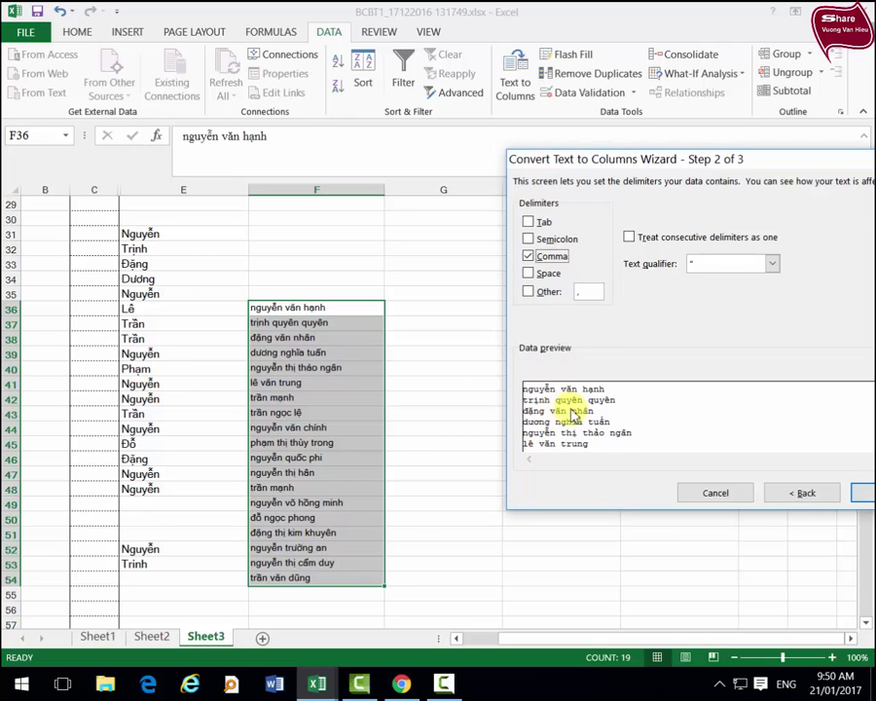
{"action": "left_click", "coordinate": [528, 256]}
{"action": "left_click", "coordinate": [528, 273]}
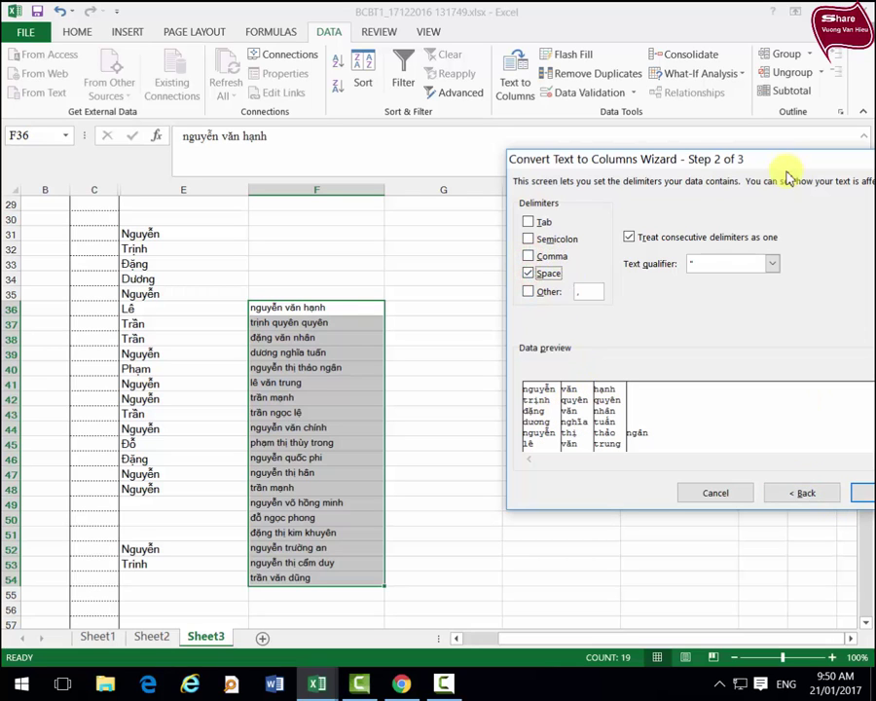
{"action": "left_click_drag", "start_coordinate": [737, 163], "coordinate": [631, 39]}
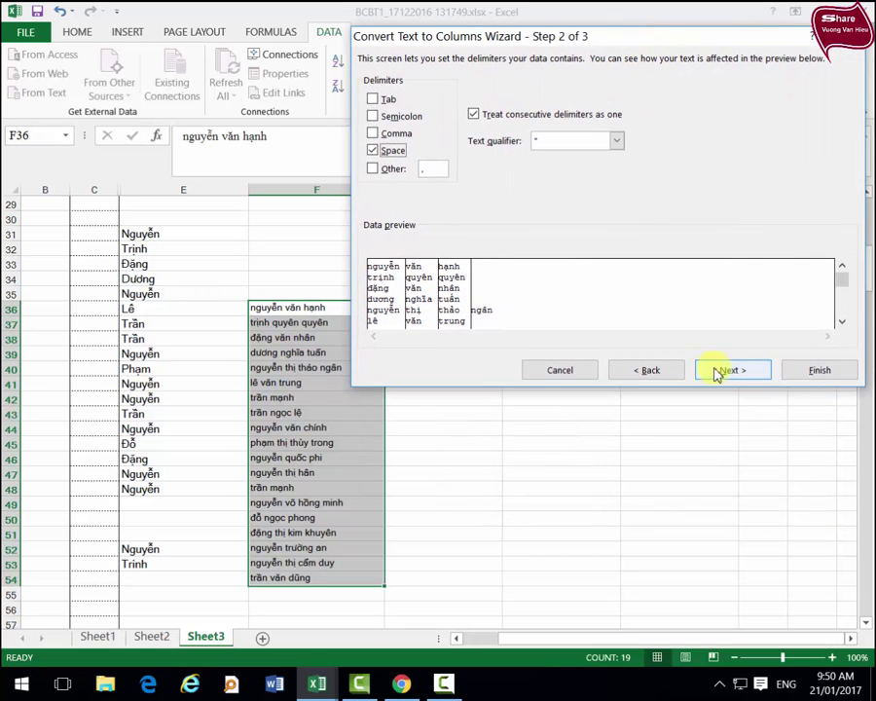
{"action": "left_click", "coordinate": [721, 371]}
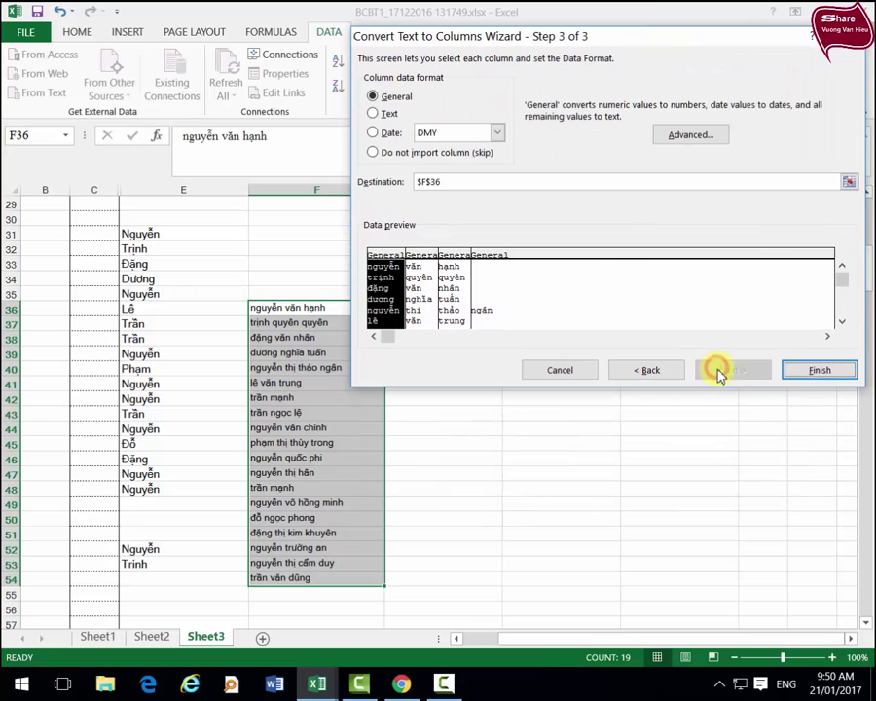
{"action": "left_click", "coordinate": [815, 372]}
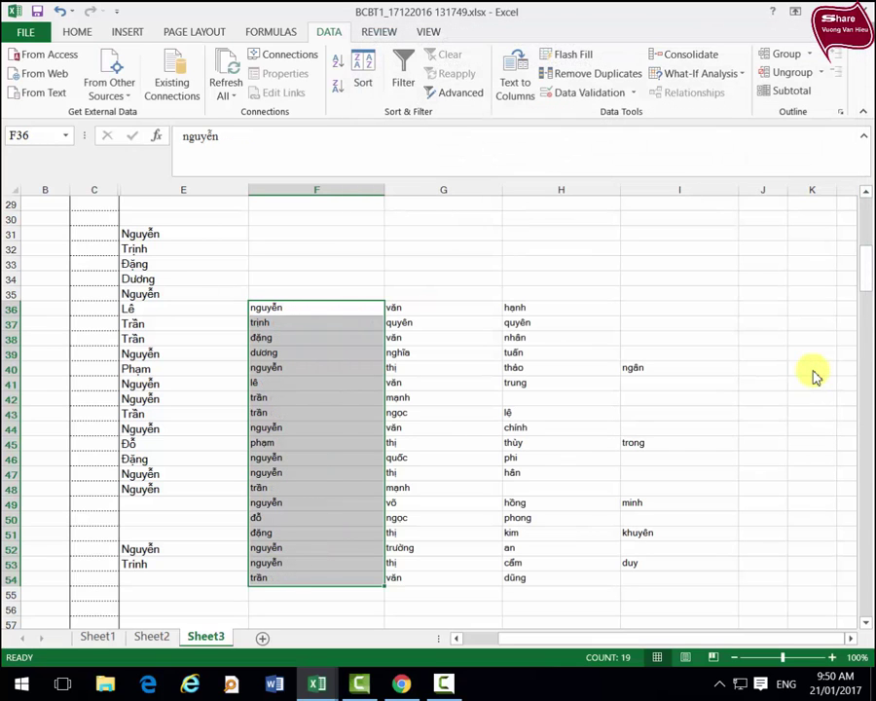
{"action": "left_click", "coordinate": [313, 312]}
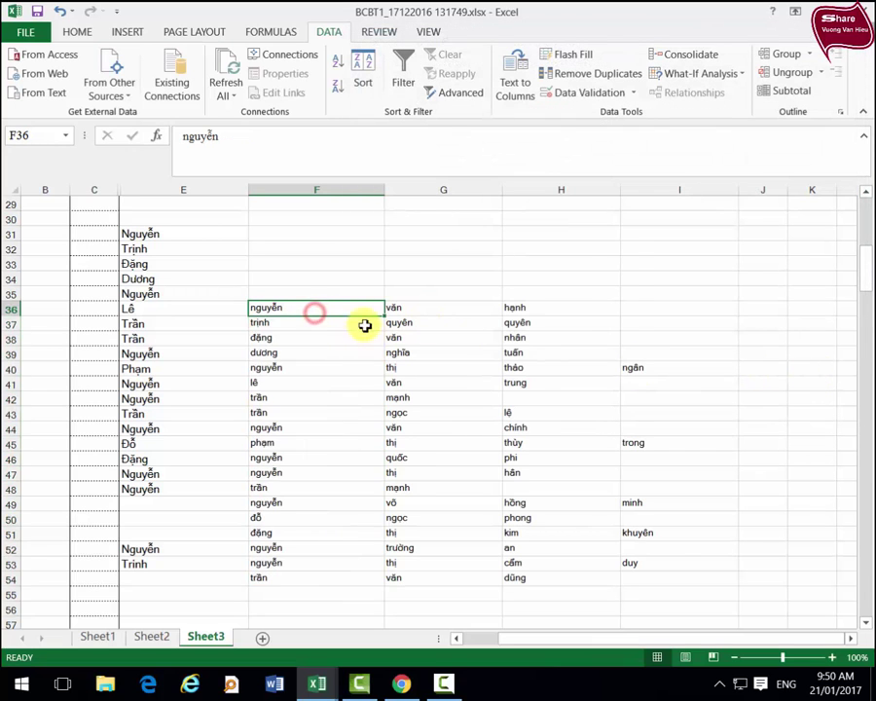
{"action": "left_click_drag", "start_coordinate": [364, 311], "coordinate": [614, 567]}
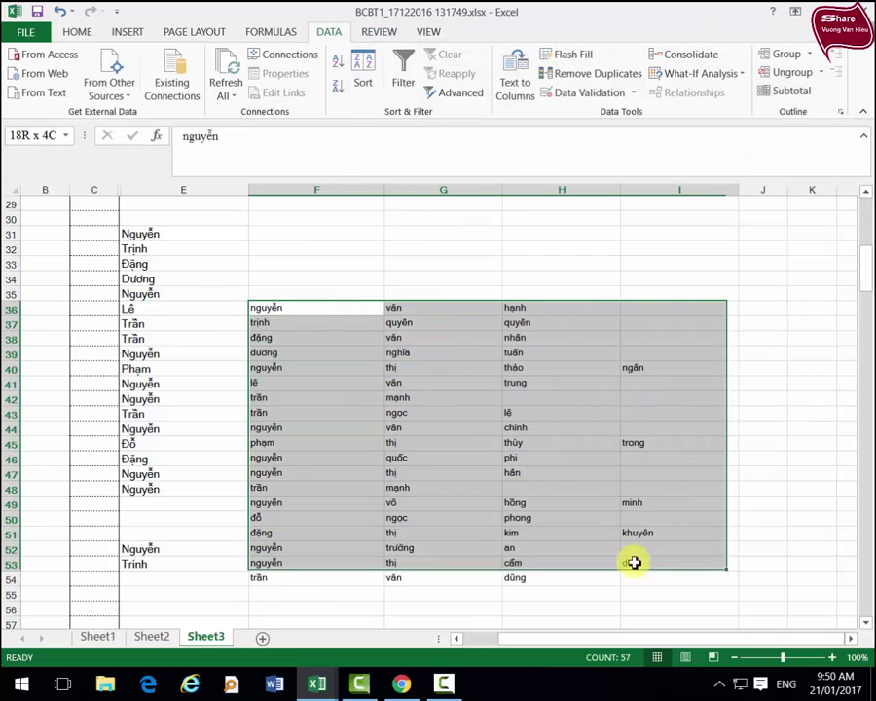
{"action": "left_click", "coordinate": [403, 428]}
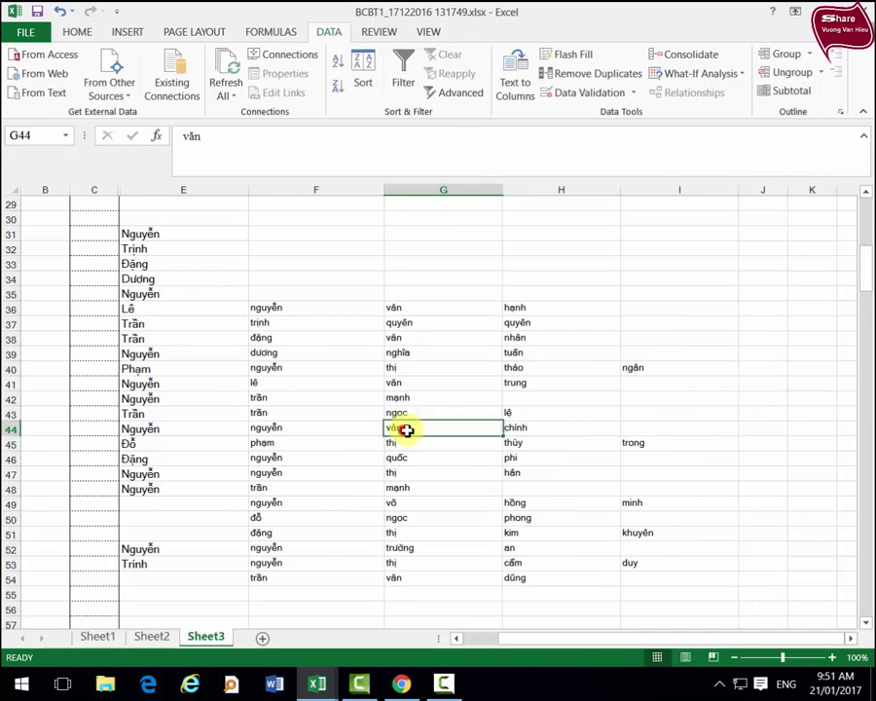
{"action": "left_click", "coordinate": [528, 384]}
{"action": "scroll", "coordinate": [400, 485], "scroll_direction": "down", "scroll_amount": 4}
{"action": "left_click", "coordinate": [306, 459]}
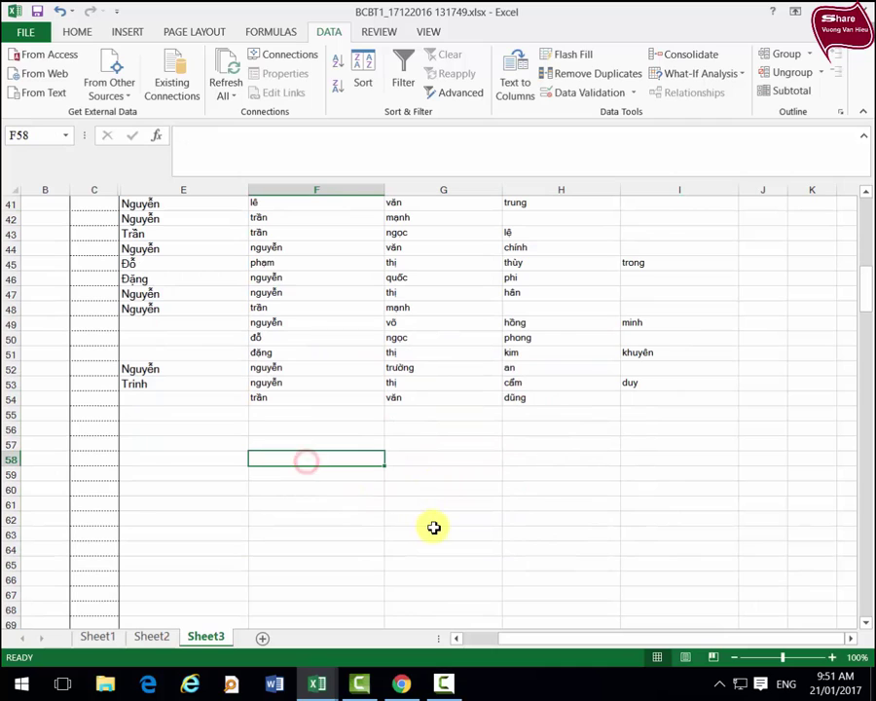
{"action": "type", "text": "nguyễn,văn,a"}
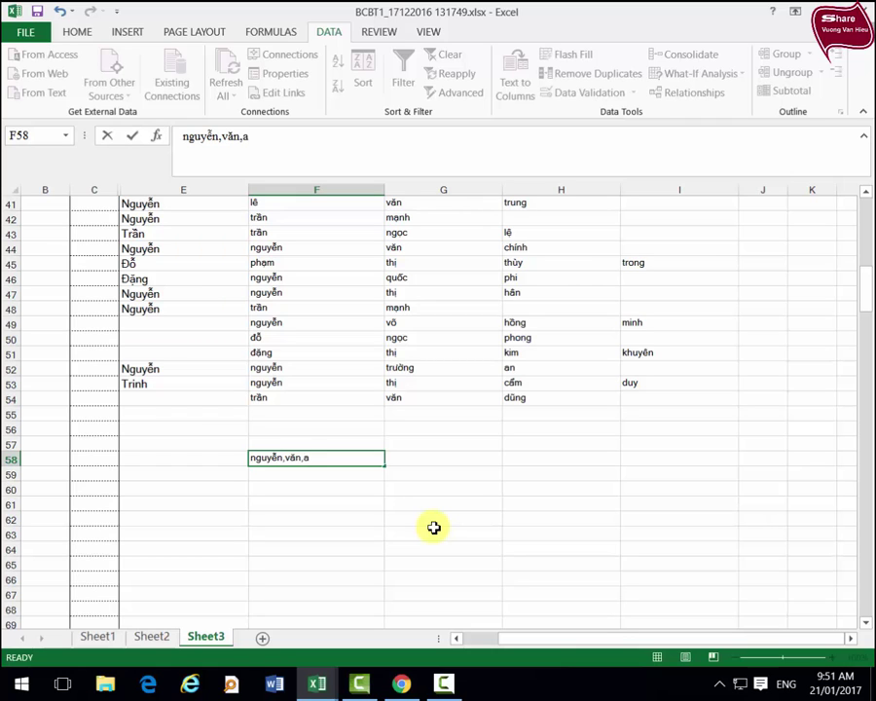
{"action": "key", "text": "Return"}
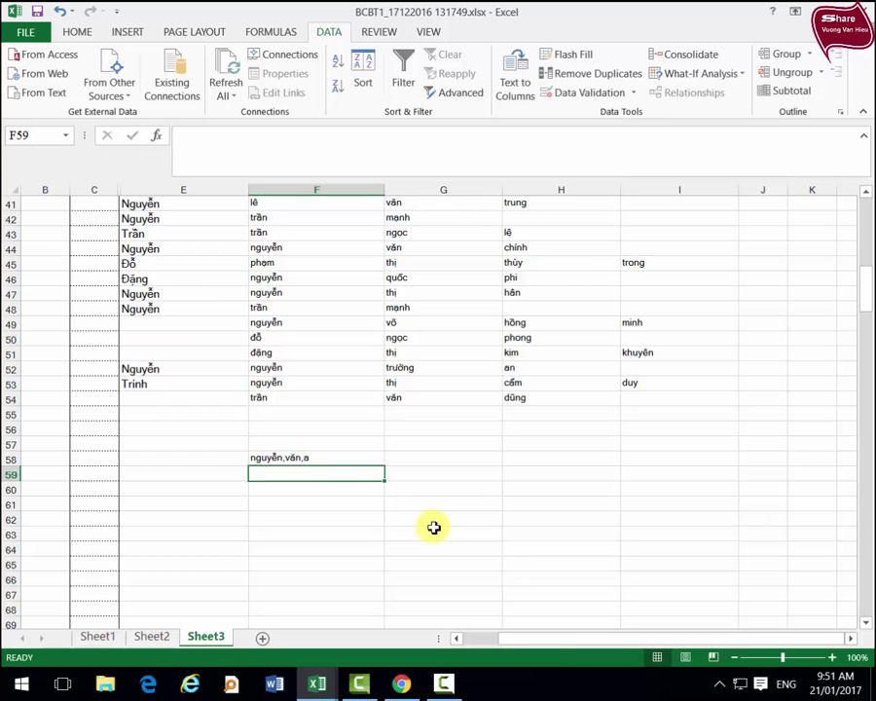
{"action": "type", "text": "trinh"}
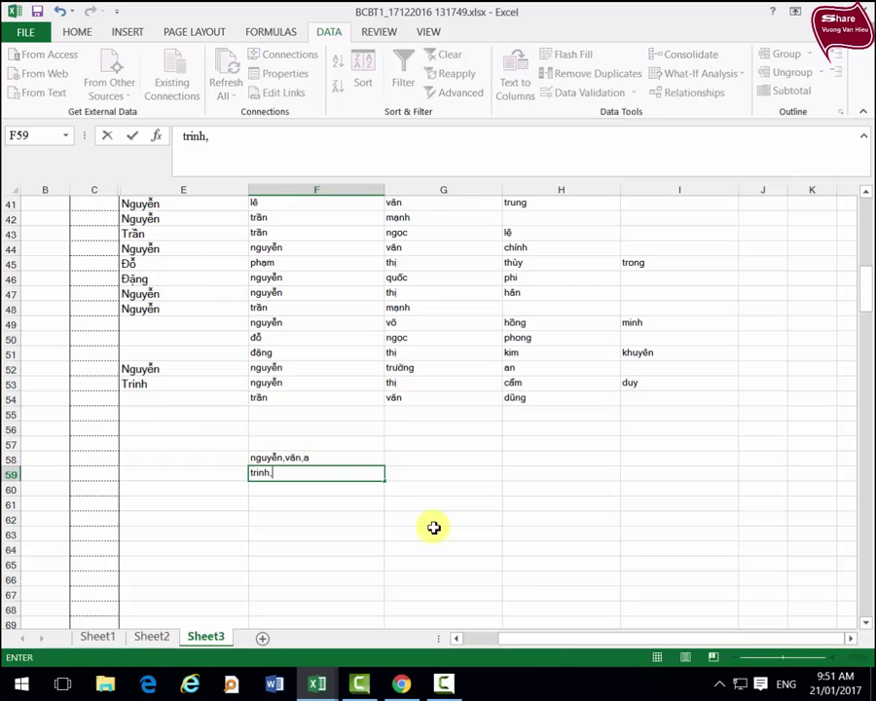
{"action": "type", "text": ",văn,la"}
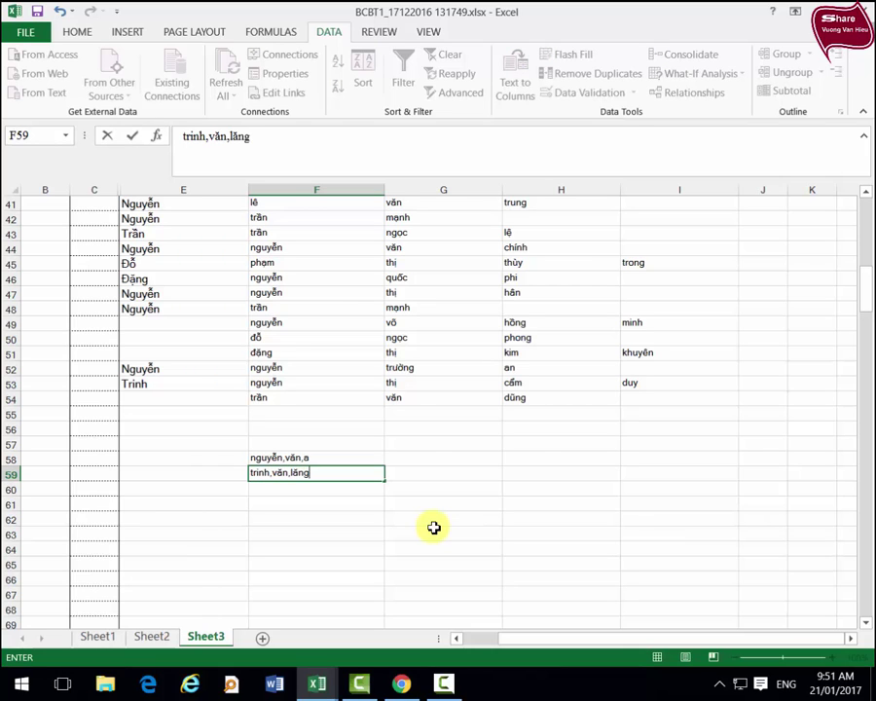
{"action": "key", "text": "Return"}
{"action": "left_click_drag", "start_coordinate": [297, 457], "coordinate": [309, 474]}
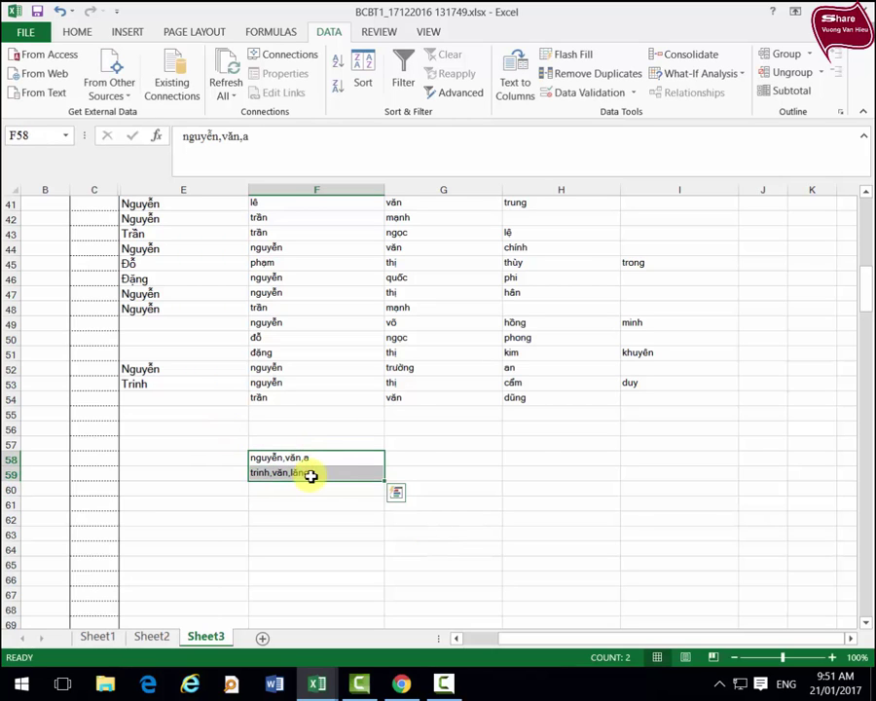
- Split F58:F59 with Text to Columns using a comma instead of Space as the delimiter
{"action": "left_click", "coordinate": [522, 93]}
{"action": "left_click", "coordinate": [722, 371]}
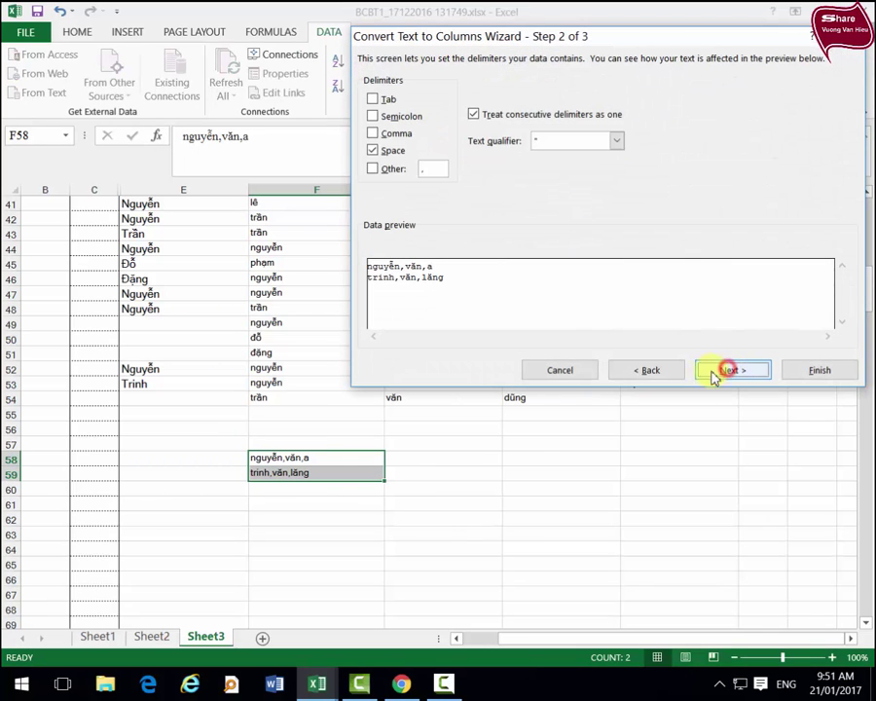
{"action": "left_click", "coordinate": [373, 169]}
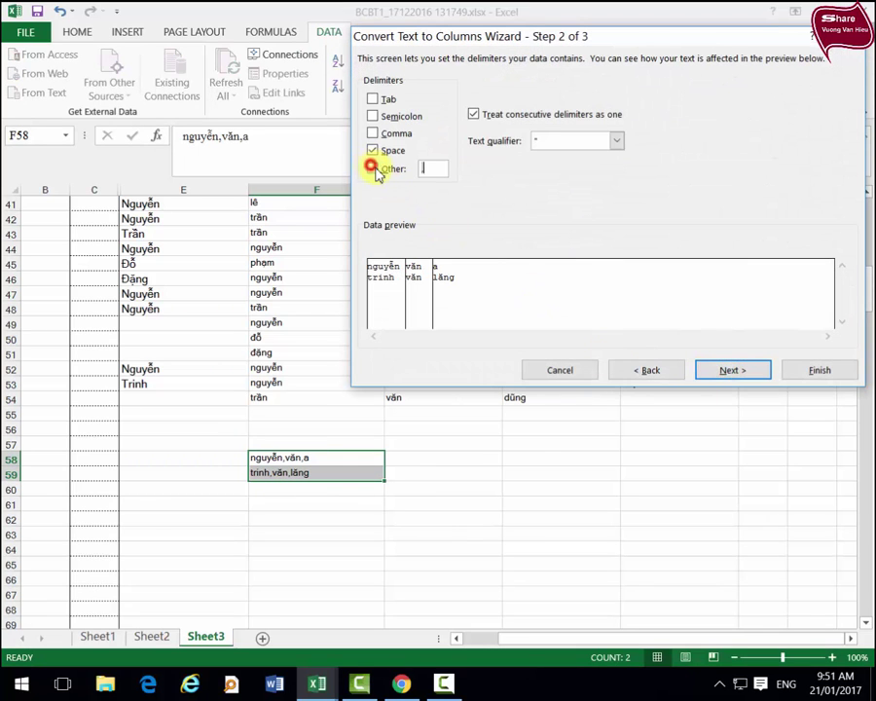
{"action": "left_click", "coordinate": [373, 150]}
{"action": "left_click", "coordinate": [427, 168]}
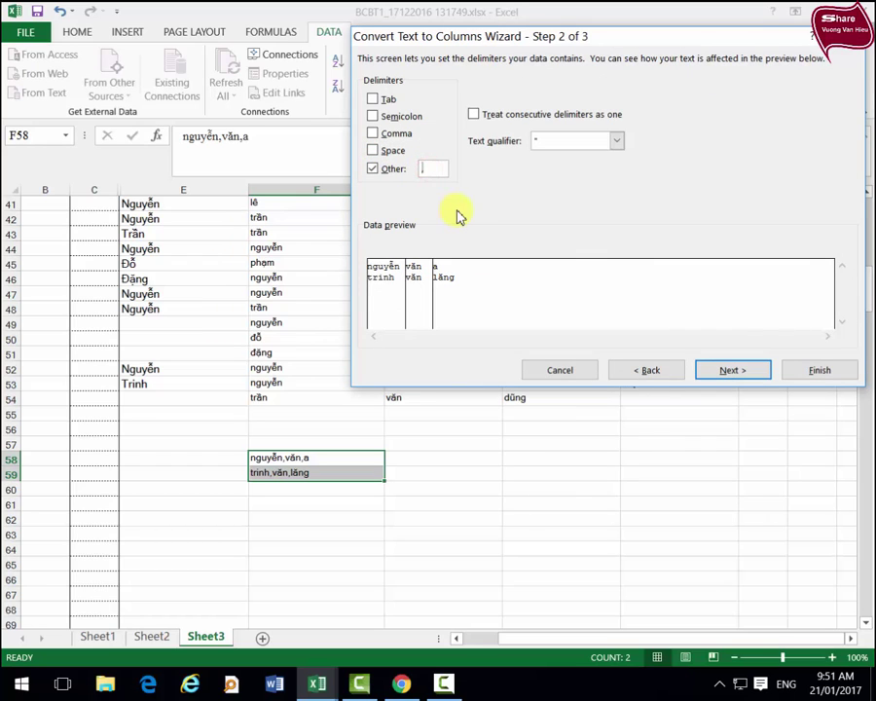
{"action": "type", "text": ","}
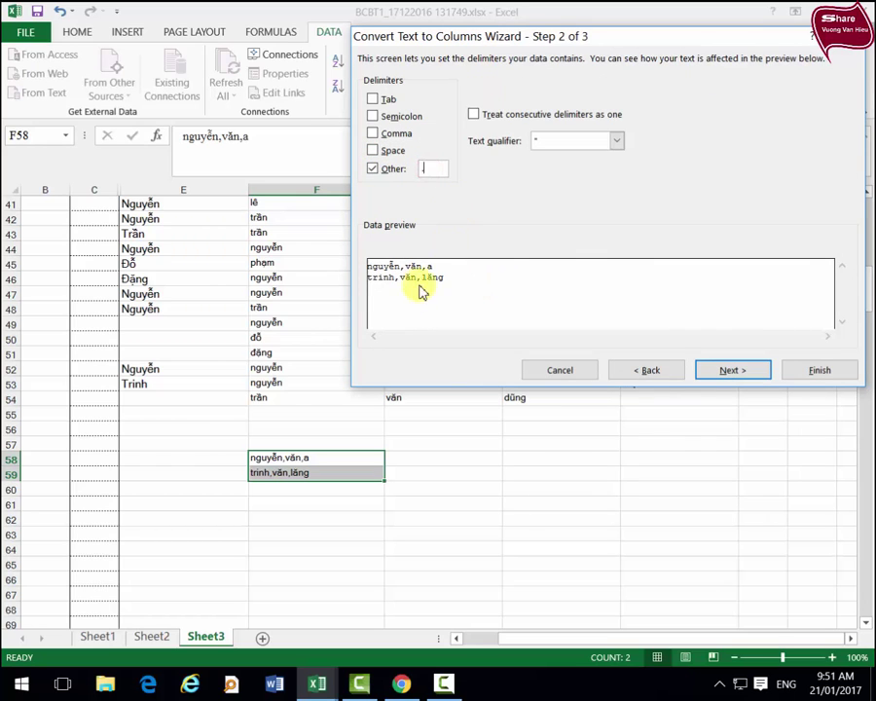
{"action": "left_click_drag", "start_coordinate": [445, 169], "coordinate": [406, 175]}
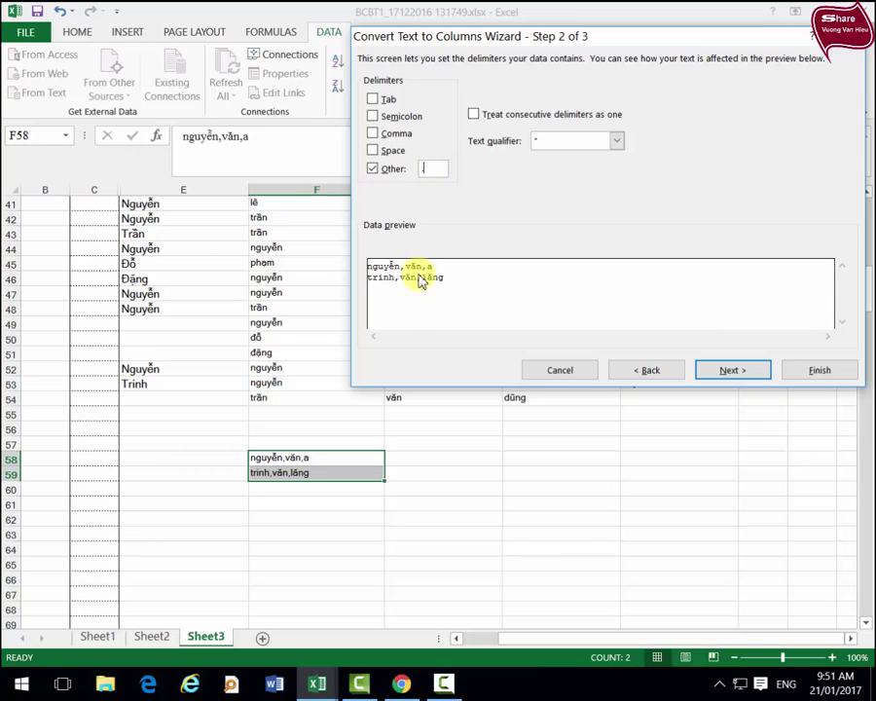
{"action": "left_click", "coordinate": [428, 169]}
{"action": "key", "text": "BackSpace"}
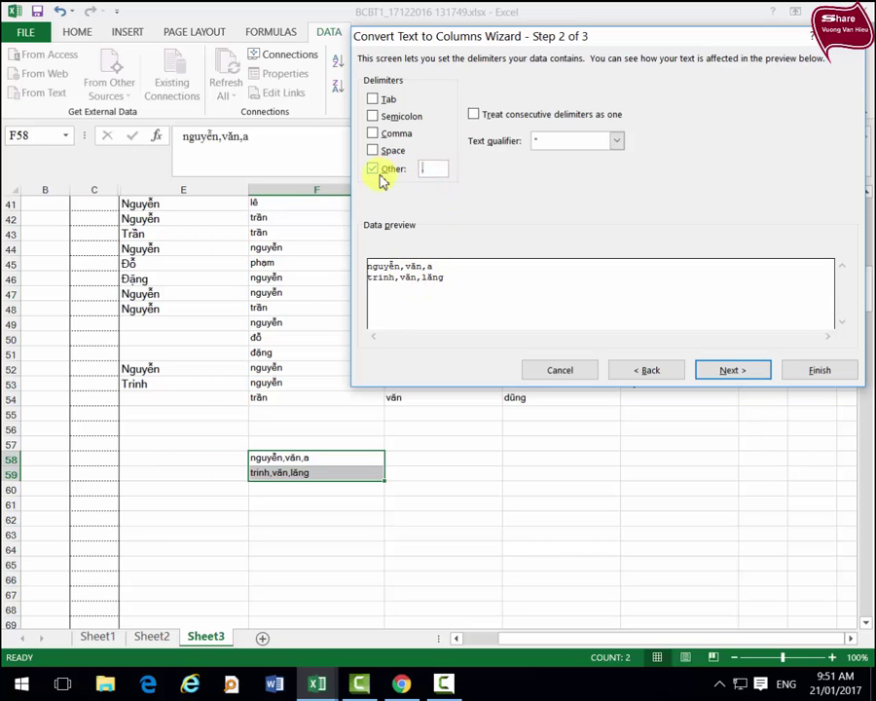
{"action": "type", "text": ","}
{"action": "left_click", "coordinate": [754, 373]}
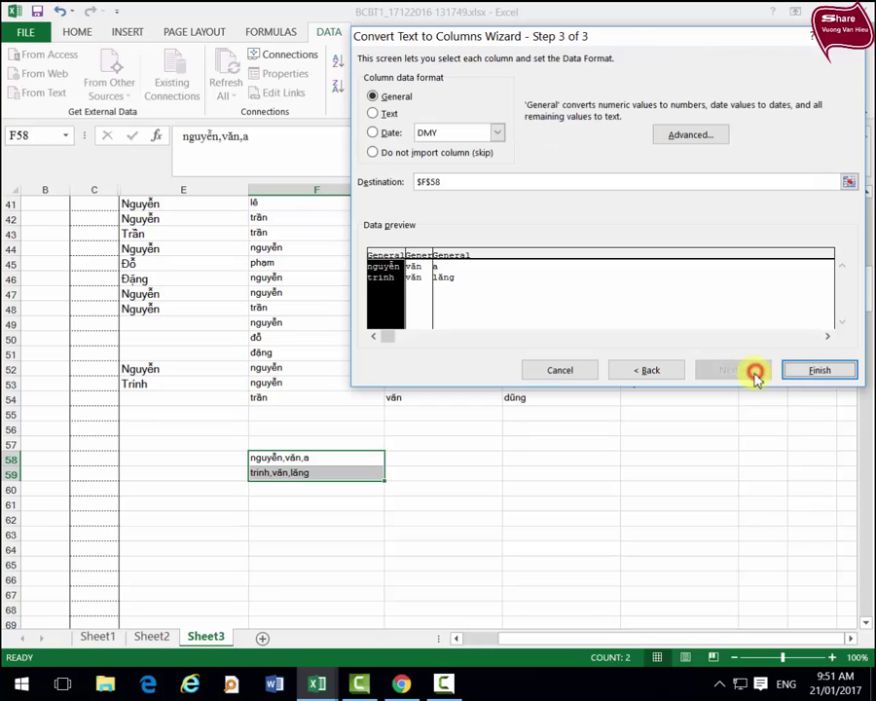
{"action": "left_click", "coordinate": [804, 374]}
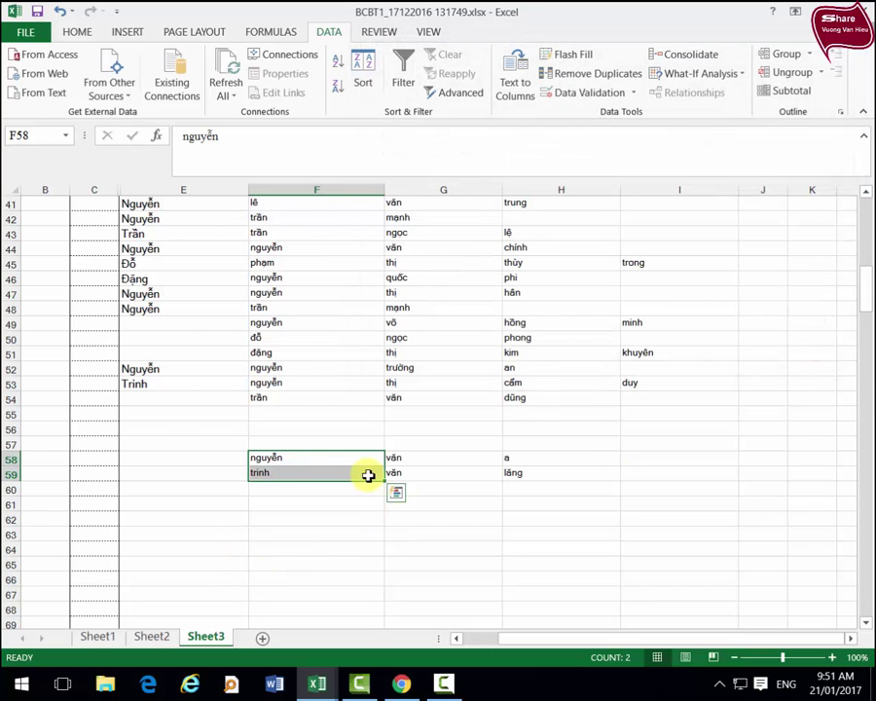
{"action": "left_click_drag", "start_coordinate": [364, 459], "coordinate": [531, 475]}
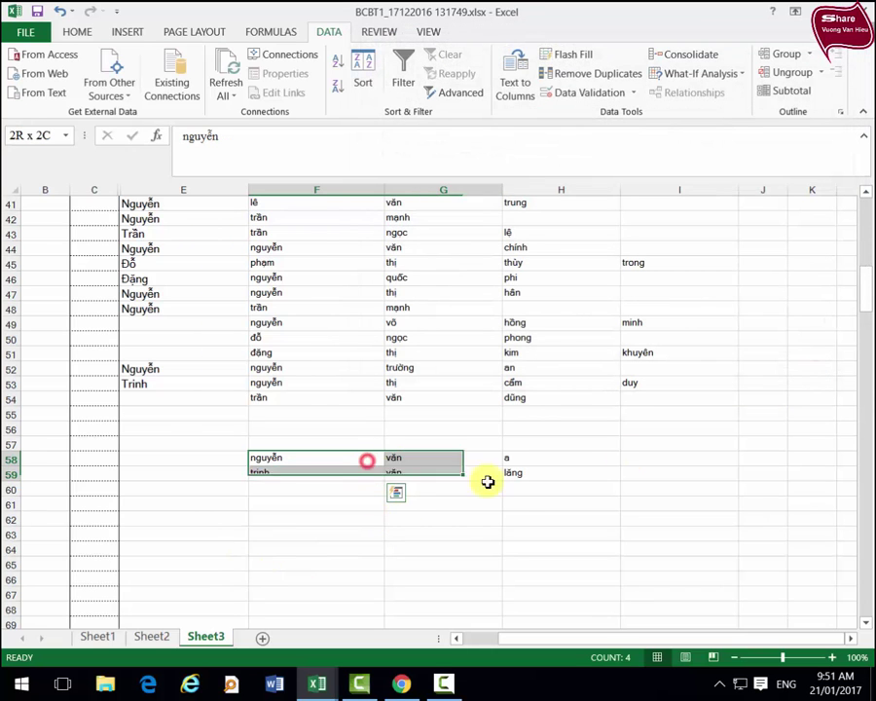
{"action": "left_click", "coordinate": [570, 528]}
{"action": "scroll", "coordinate": [471, 553], "scroll_direction": "up", "scroll_amount": 1}
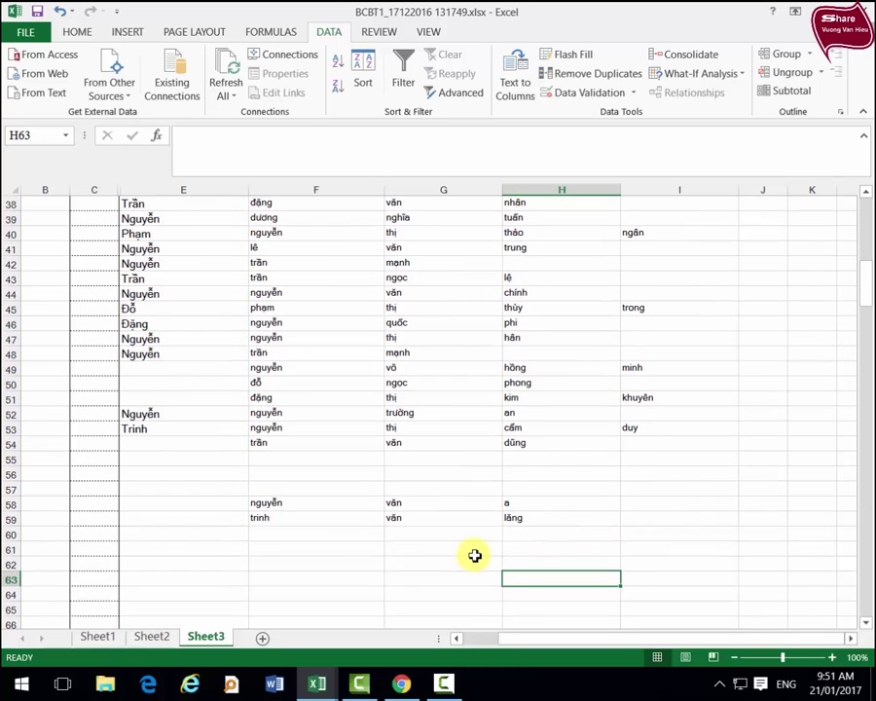
{"action": "scroll", "coordinate": [504, 344], "scroll_direction": "up", "scroll_amount": 3}
{"action": "scroll", "coordinate": [582, 382], "scroll_direction": "up", "scroll_amount": 4}
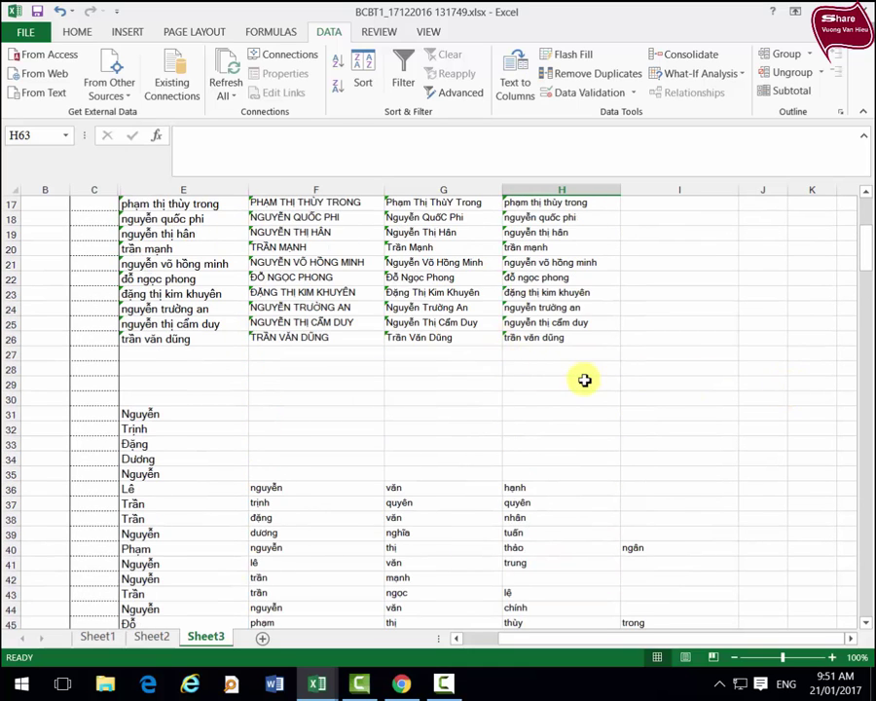
{"action": "scroll", "coordinate": [301, 349], "scroll_direction": "down", "scroll_amount": 5}
{"action": "scroll", "coordinate": [506, 383], "scroll_direction": "down", "scroll_amount": 9}
{"action": "left_click", "coordinate": [397, 393]}
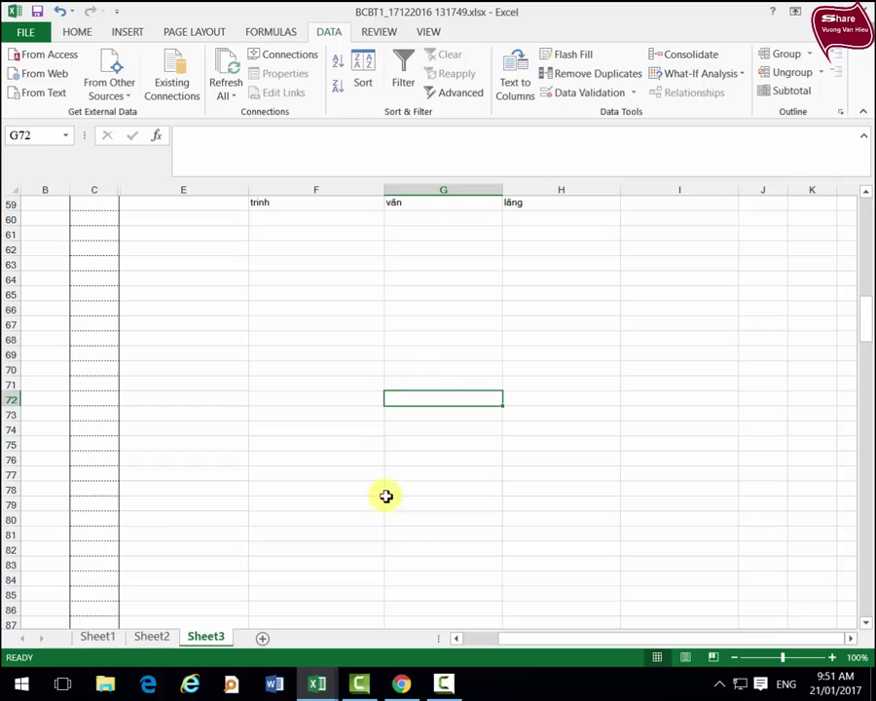
- Enter 19021981 in G70, a 2007 date number in G71 and 16051988 in G72
{"action": "left_click", "coordinate": [440, 367]}
{"action": "left_click", "coordinate": [439, 367]}
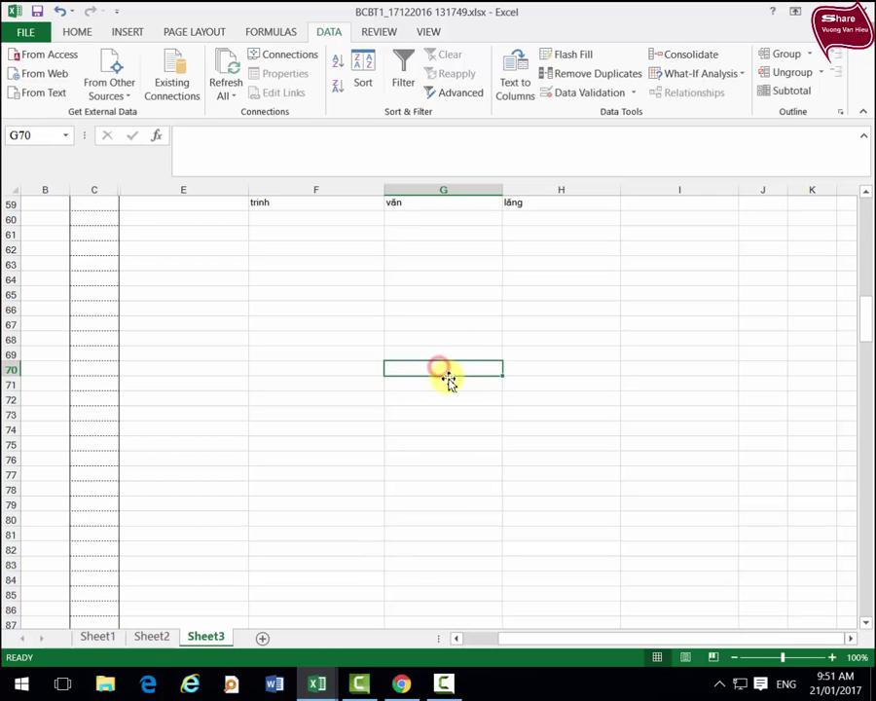
{"action": "type", "text": "19"}
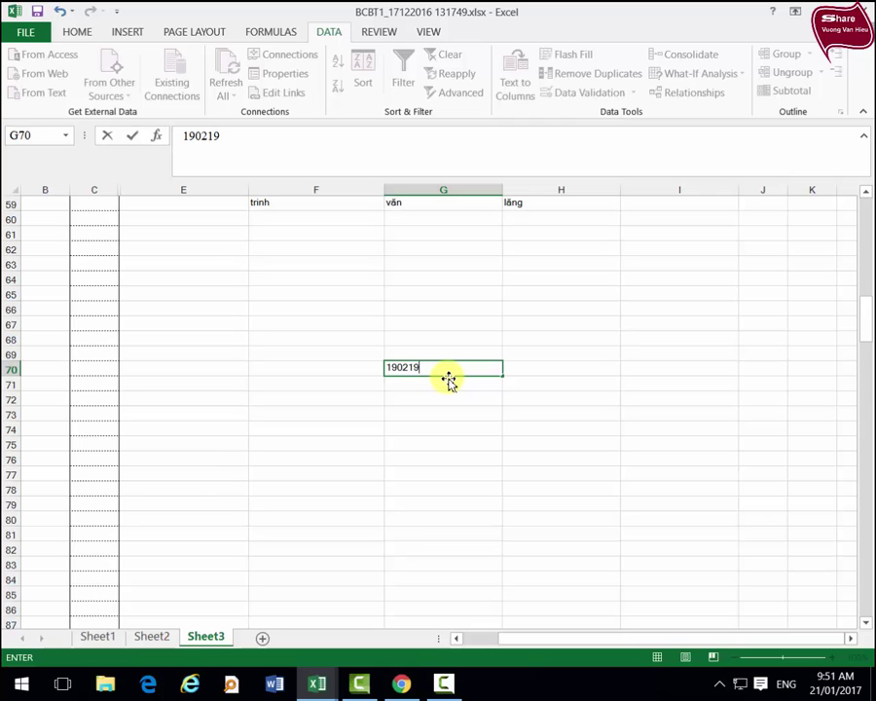
{"action": "type", "text": "81"}
{"action": "key", "text": "Return"}
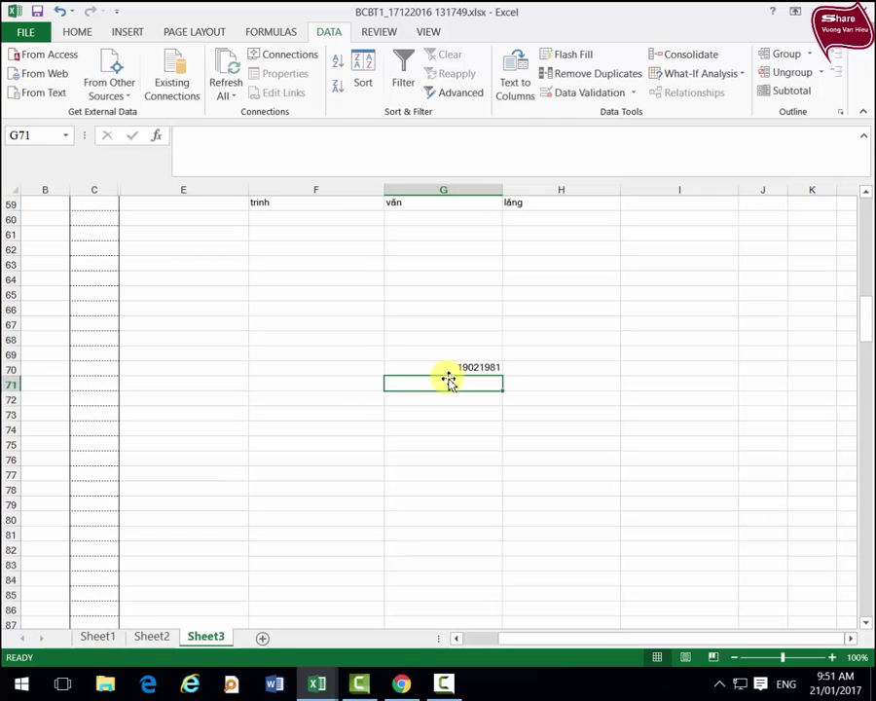
{"action": "type", "text": "17/01/2007"}
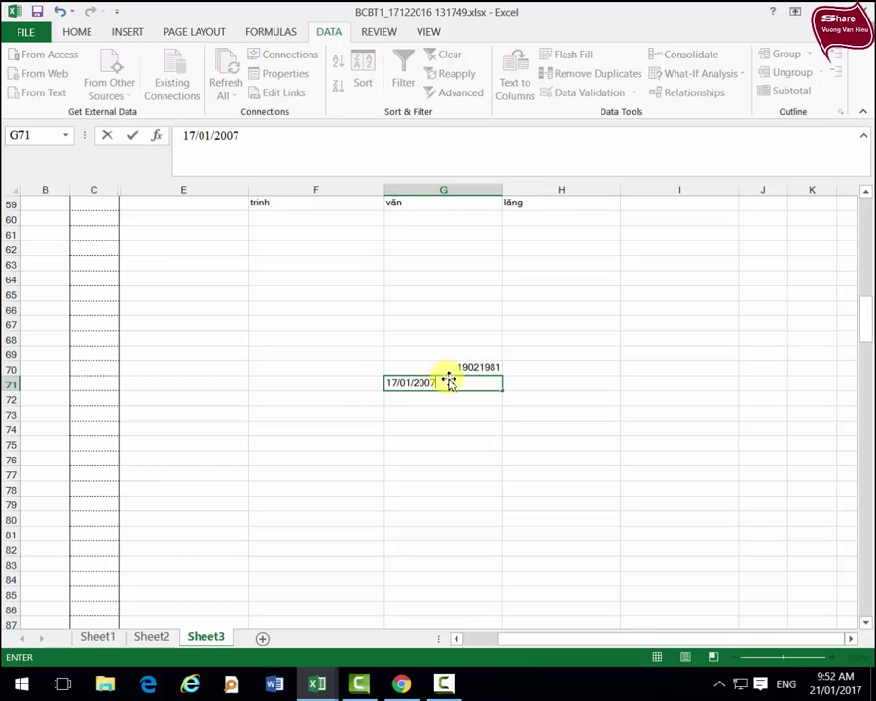
{"action": "key", "text": "Return"}
{"action": "type", "text": "1605"}
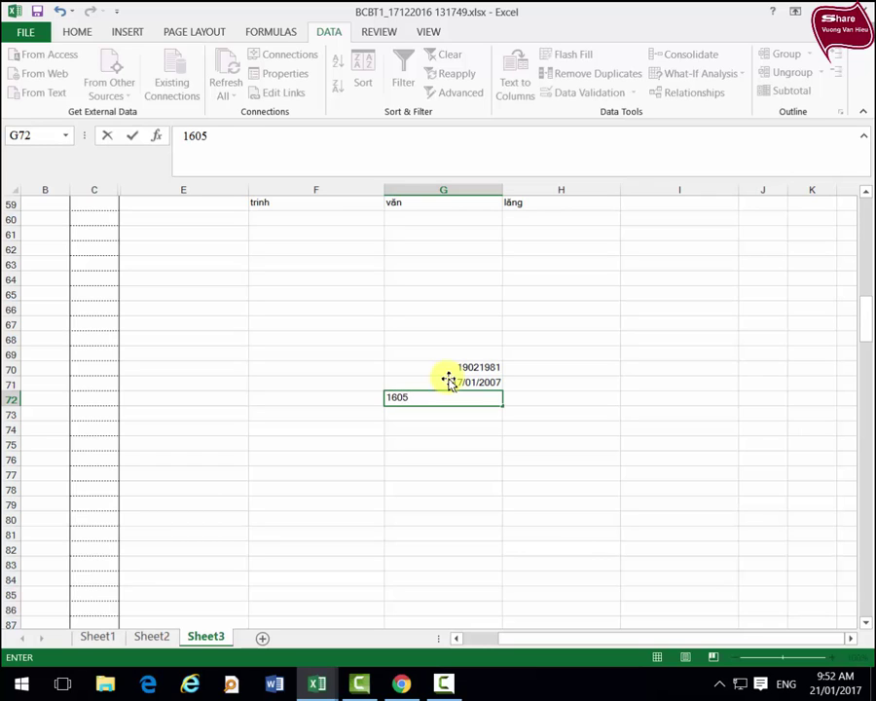
{"action": "type", "text": "8"}
{"action": "key", "text": "Return"}
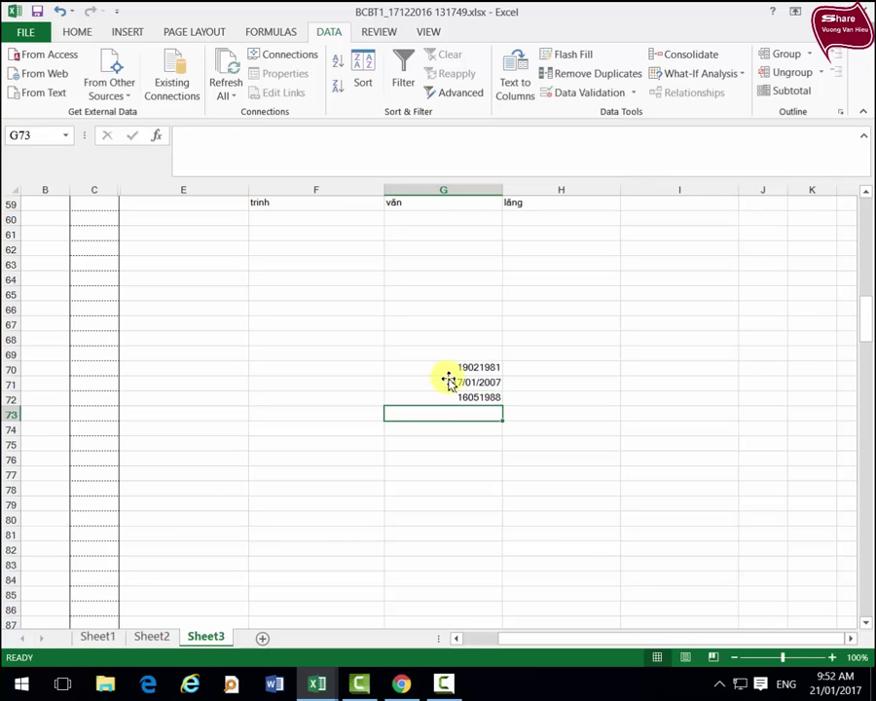
- Widen column G and retype the number in G71 several times
{"action": "key", "text": "Up"}
{"action": "key", "text": "Up"}
{"action": "type", "text": "170"}
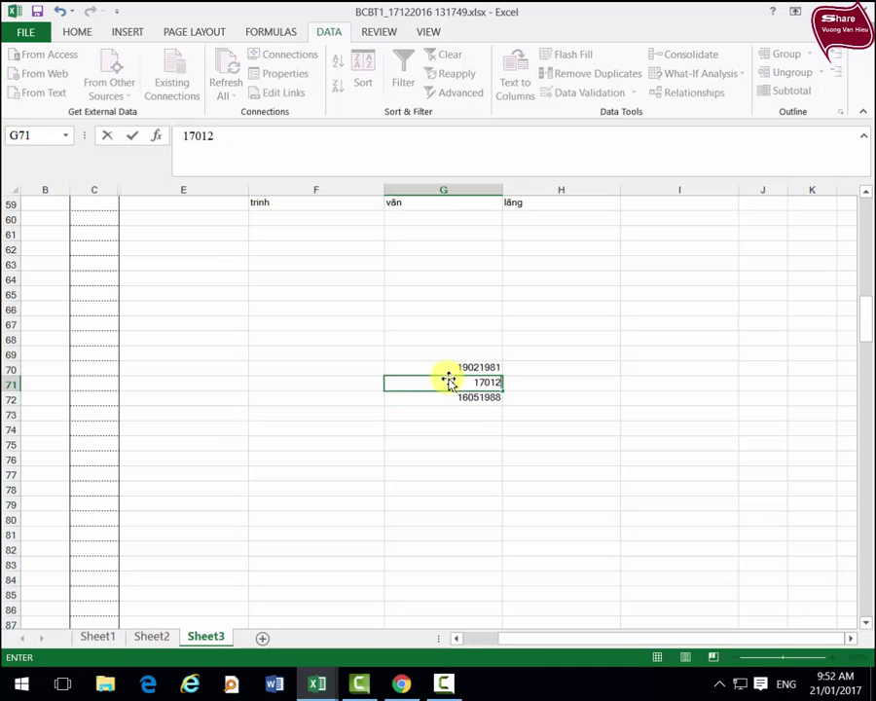
{"action": "key", "text": "Return"}
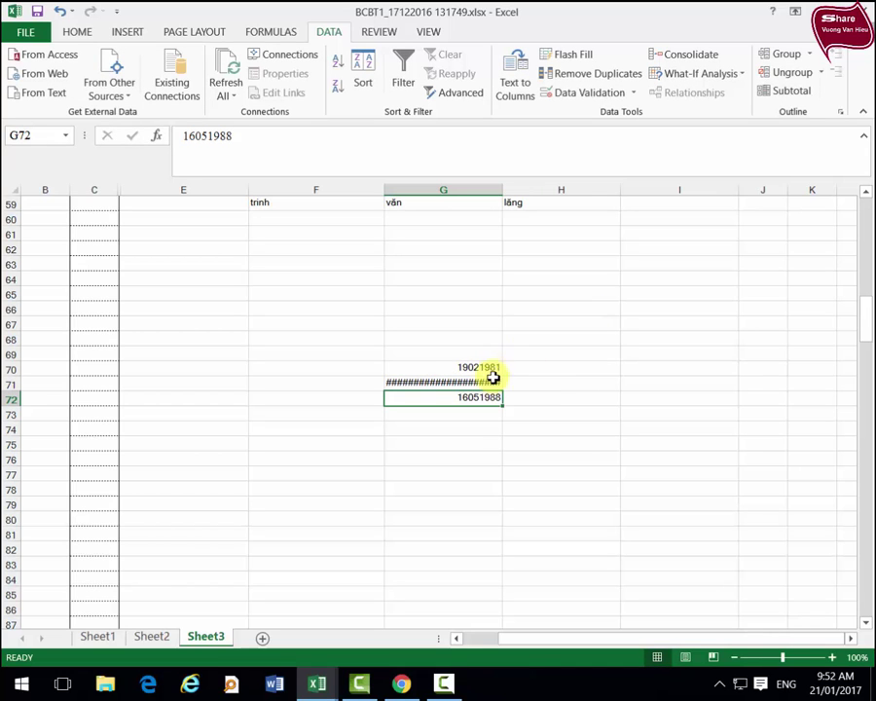
{"action": "left_click_drag", "start_coordinate": [507, 187], "coordinate": [541, 187]}
{"action": "left_click", "coordinate": [514, 382]}
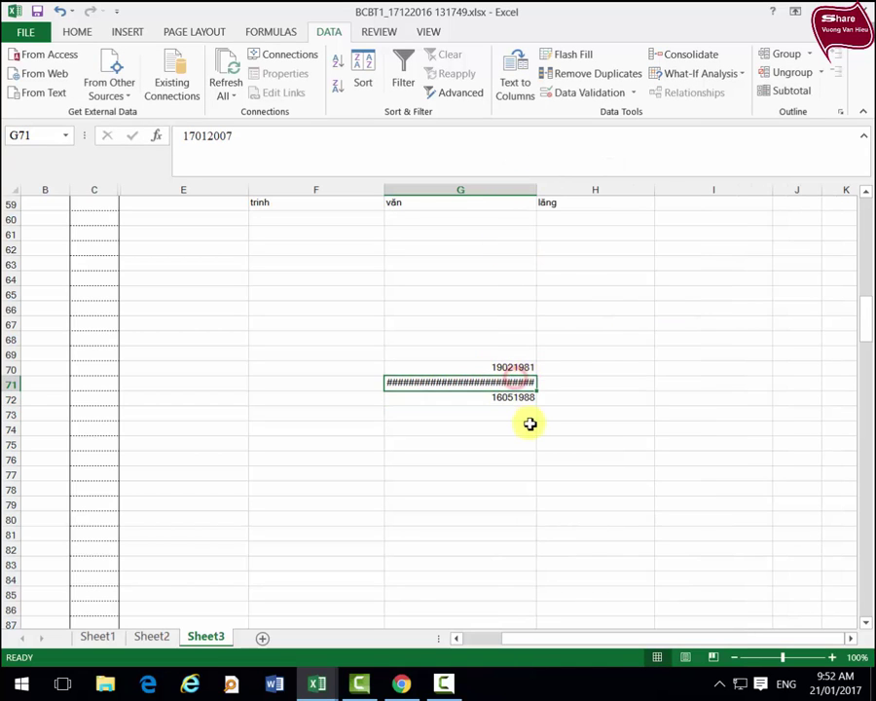
{"action": "type", "text": "170"}
{"action": "type", "text": "7"}
{"action": "key", "text": "Return"}
{"action": "key", "text": "Up"}
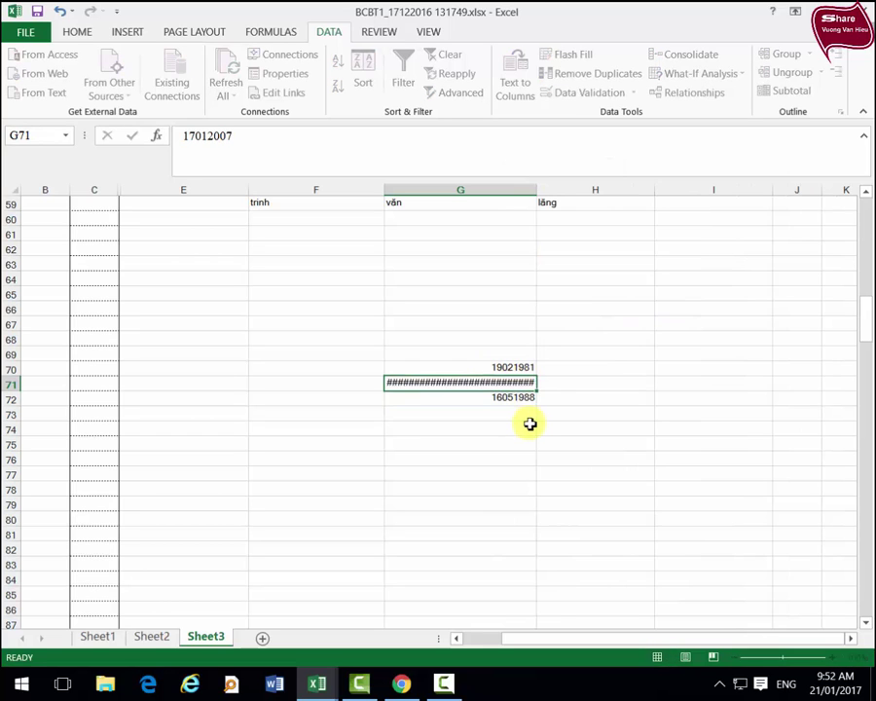
{"action": "key", "text": "Down"}
{"action": "key", "text": "Up"}
{"action": "type", "text": "17"}
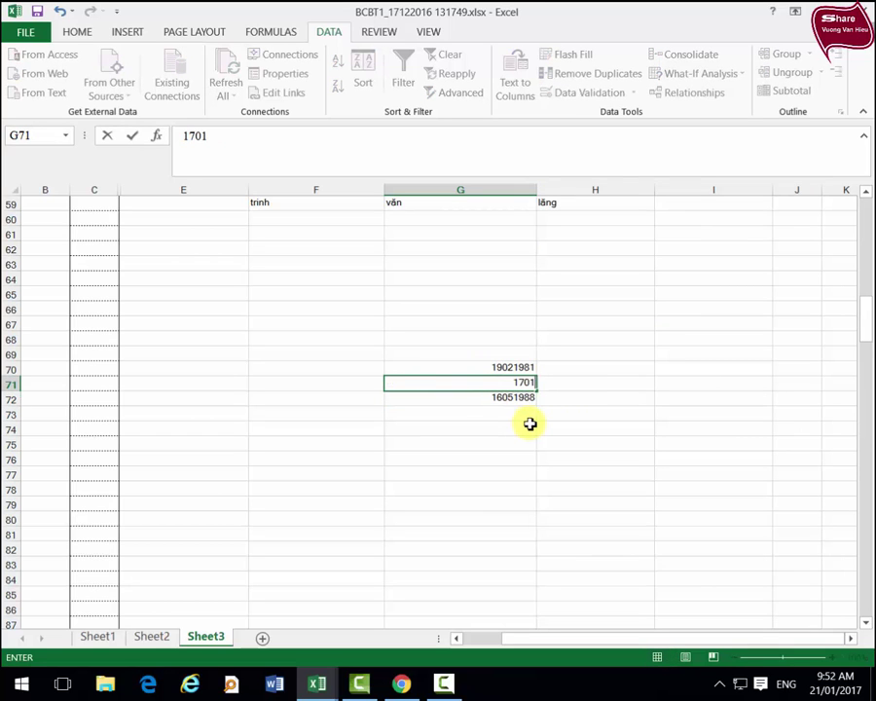
{"action": "type", "text": "7"}
{"action": "key", "text": "Return"}
{"action": "key", "text": "Up"}
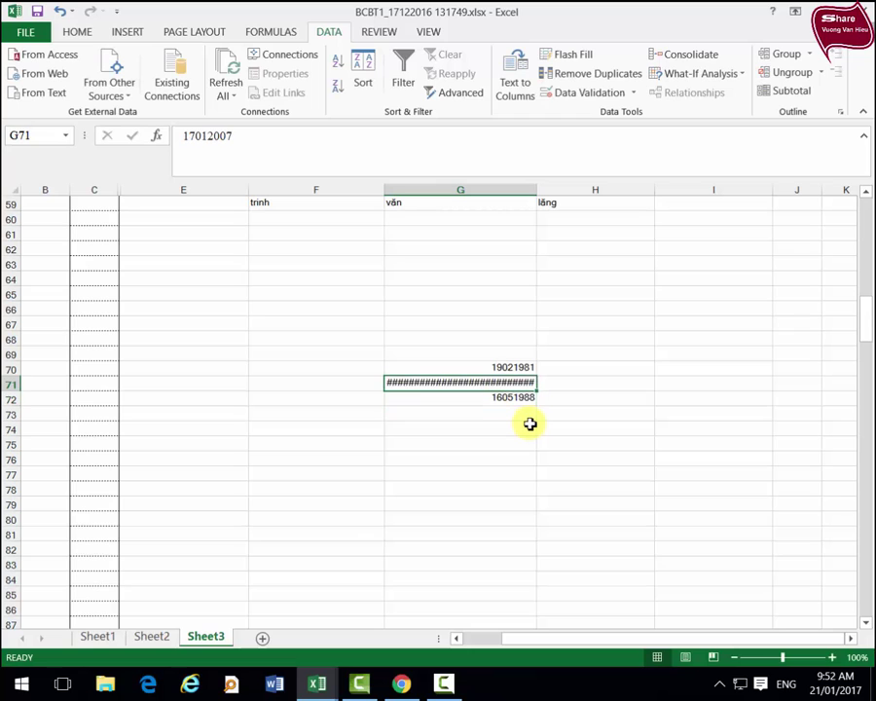
{"action": "type", "text": "1903198"}
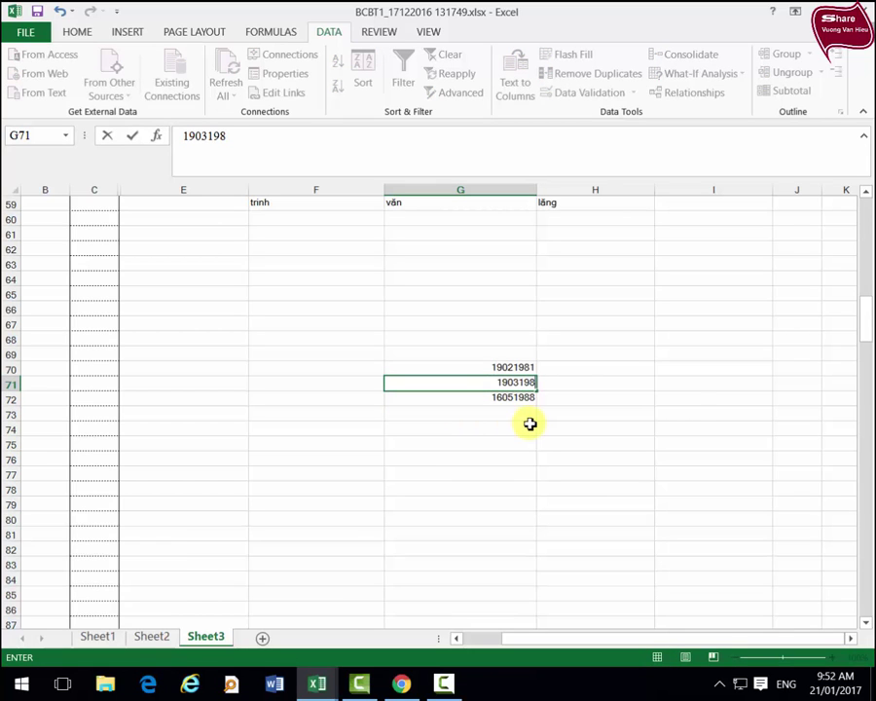
{"action": "key", "text": "Return"}
{"action": "key", "text": "Up"}
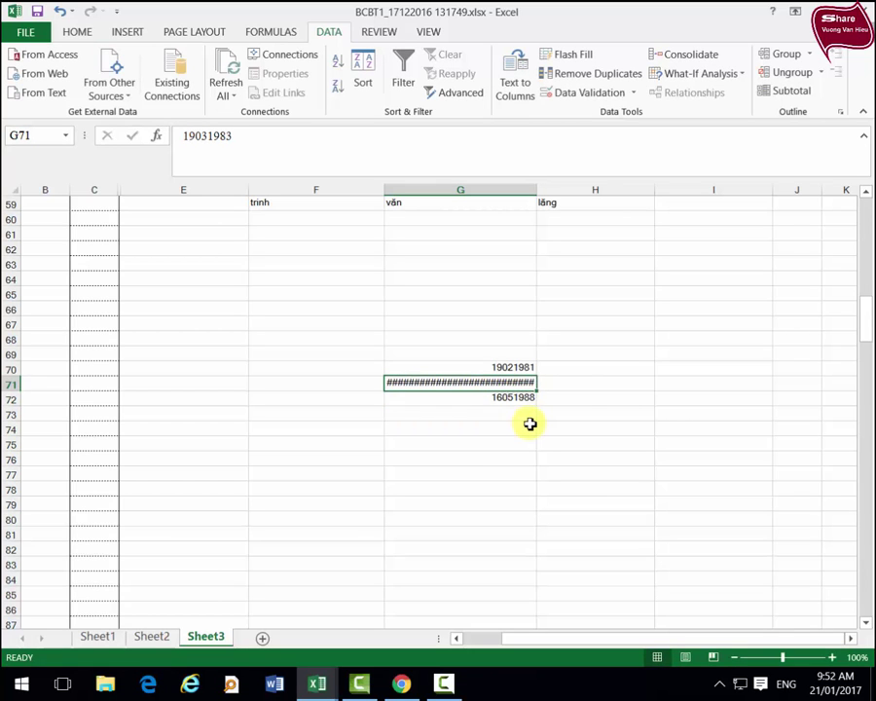
- Delete row 71, enter 17012007 in G72, and select G70:G72
{"action": "left_click", "coordinate": [7, 385]}
{"action": "right_click", "coordinate": [8, 385]}
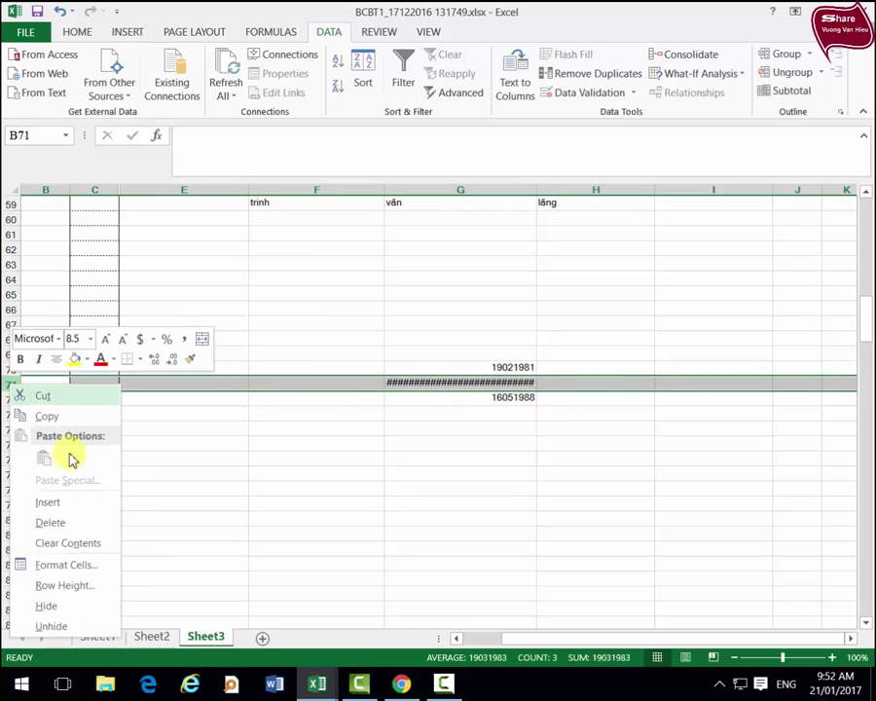
{"action": "left_click", "coordinate": [59, 518]}
{"action": "left_click", "coordinate": [534, 396]}
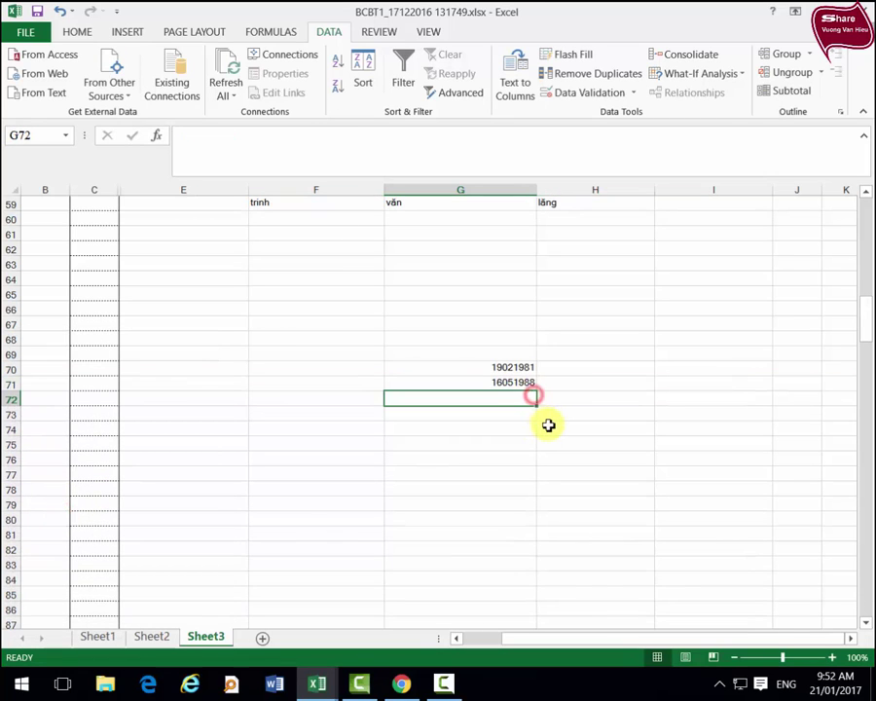
{"action": "type", "text": "17012007"}
{"action": "key", "text": "Return"}
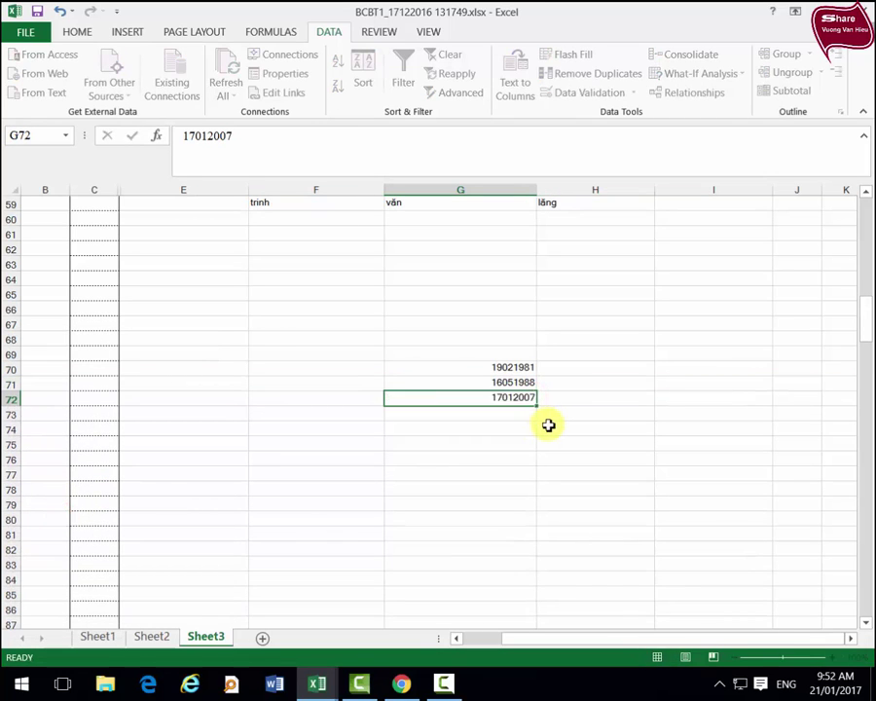
{"action": "left_click", "coordinate": [597, 371]}
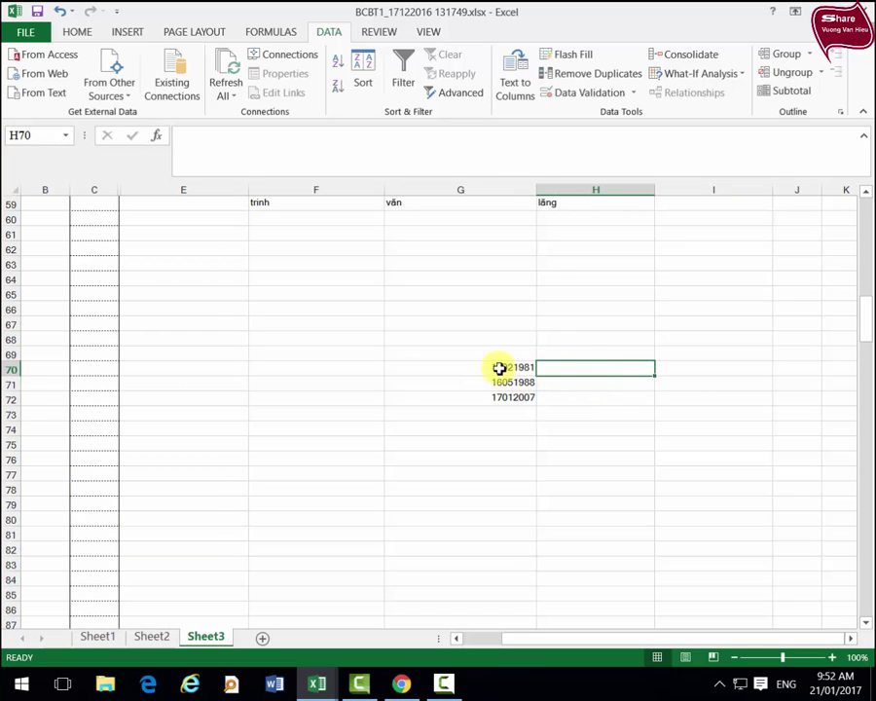
{"action": "left_click_drag", "start_coordinate": [499, 367], "coordinate": [496, 397]}
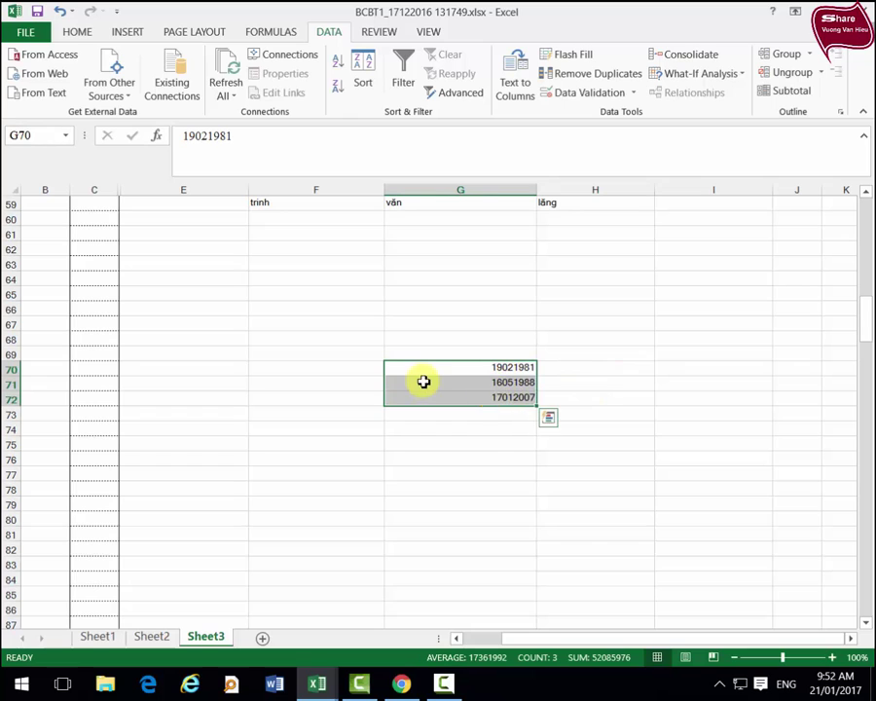
- Enter the sample date 19/02/1981 in F70
{"action": "left_click", "coordinate": [328, 366]}
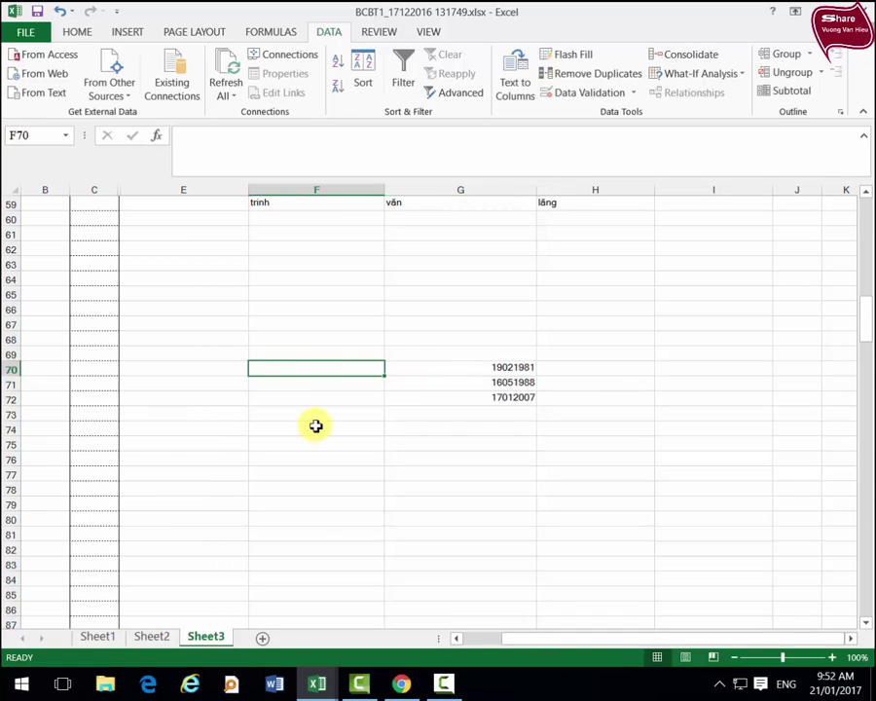
{"action": "type", "text": "19/02/1981"}
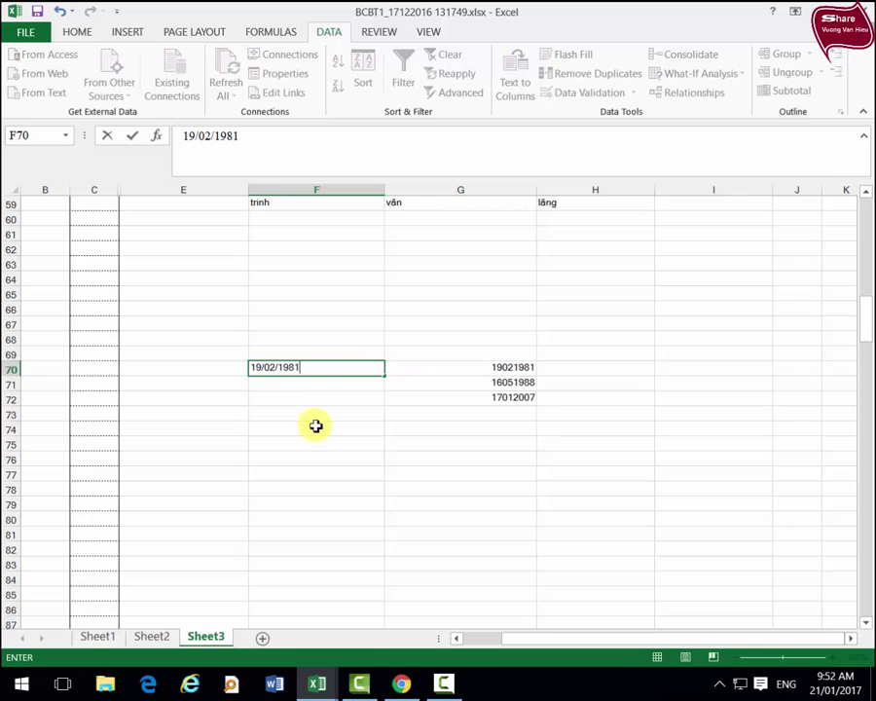
{"action": "key", "text": "Return"}
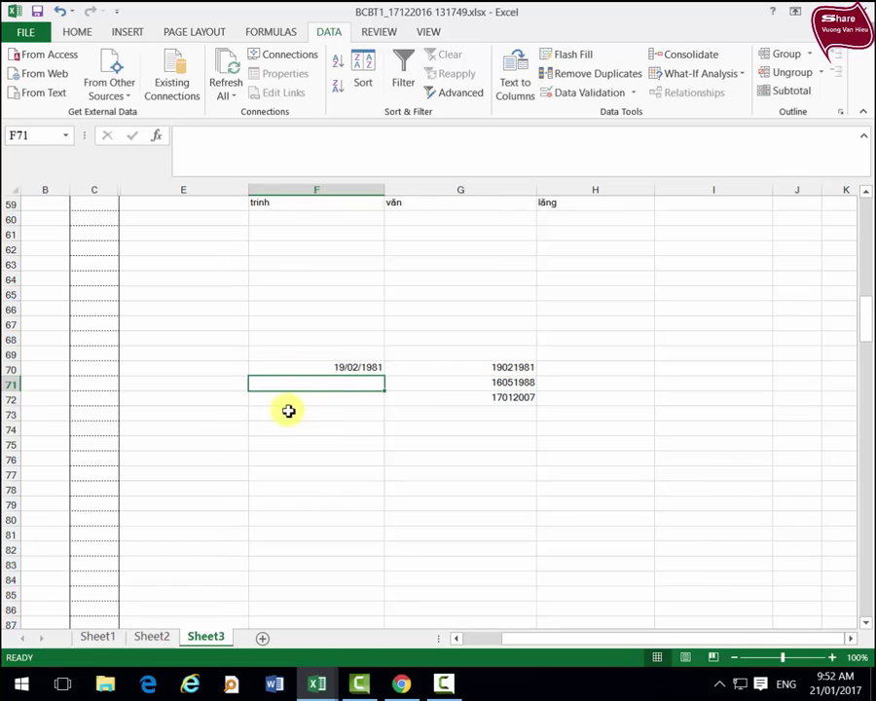
{"action": "left_click", "coordinate": [377, 364]}
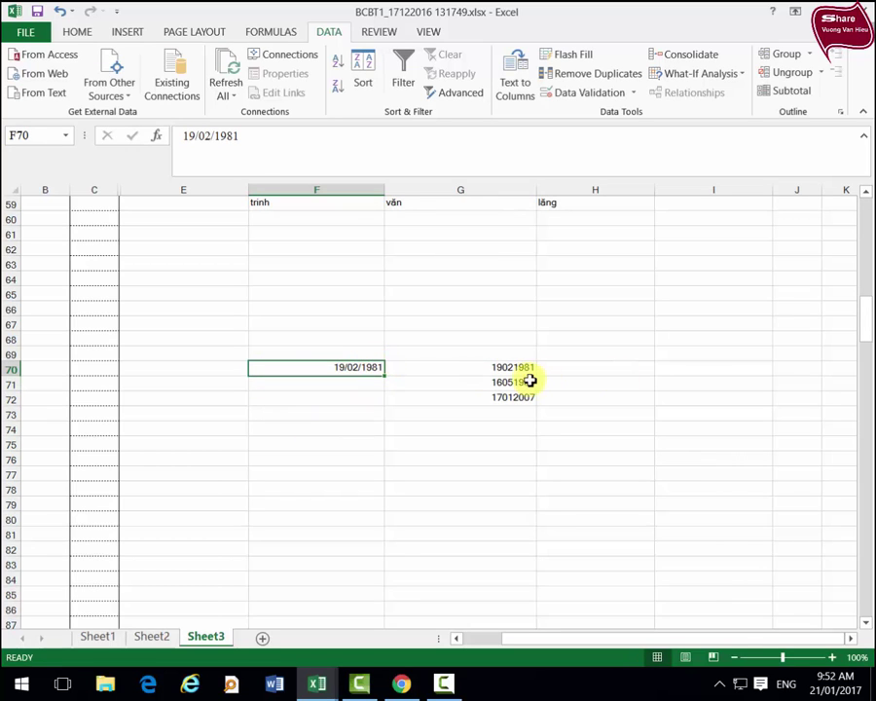
- Copy the three numbers from G70:G72 into G73 and G76, then select G70:G78
{"action": "left_click_drag", "start_coordinate": [516, 366], "coordinate": [519, 401]}
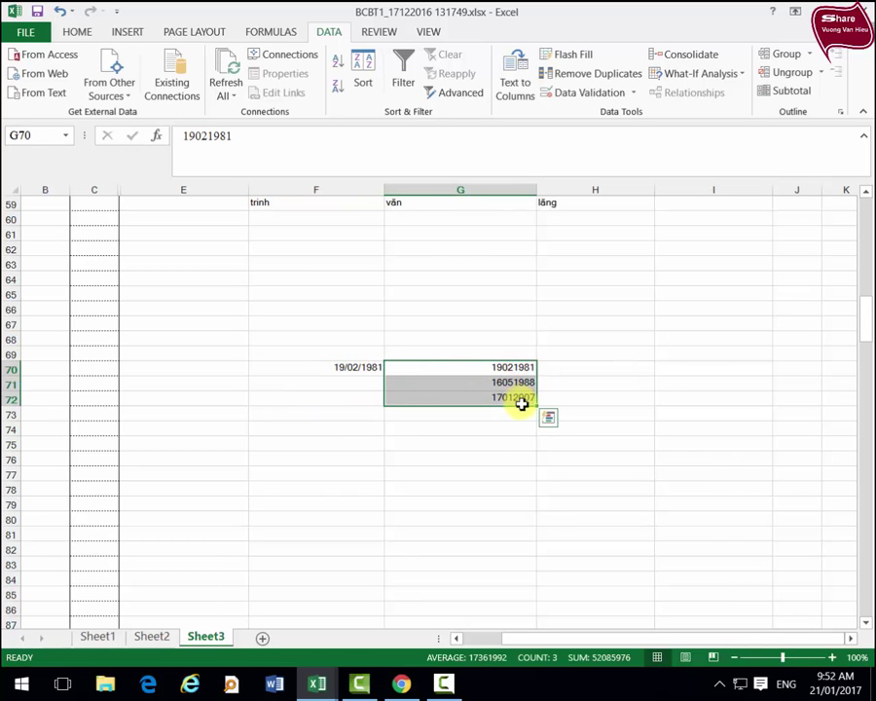
{"action": "key", "text": "ctrl+c"}
{"action": "left_click", "coordinate": [516, 413]}
{"action": "key", "text": "ctrl+v"}
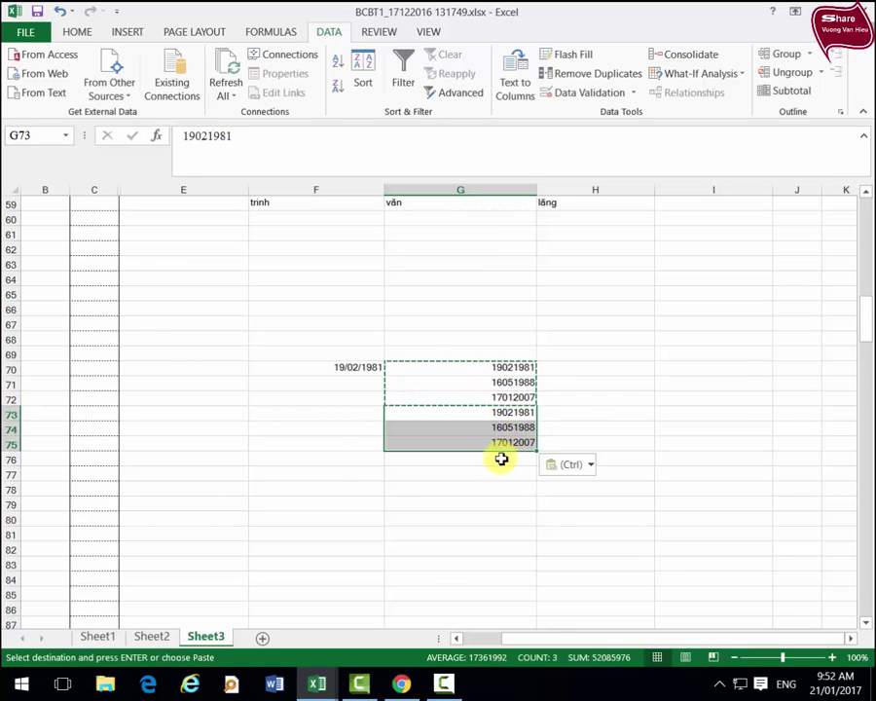
{"action": "left_click", "coordinate": [501, 455]}
{"action": "key", "text": "ctrl+v"}
{"action": "double_click", "coordinate": [669, 388]}
{"action": "left_click", "coordinate": [703, 311]}
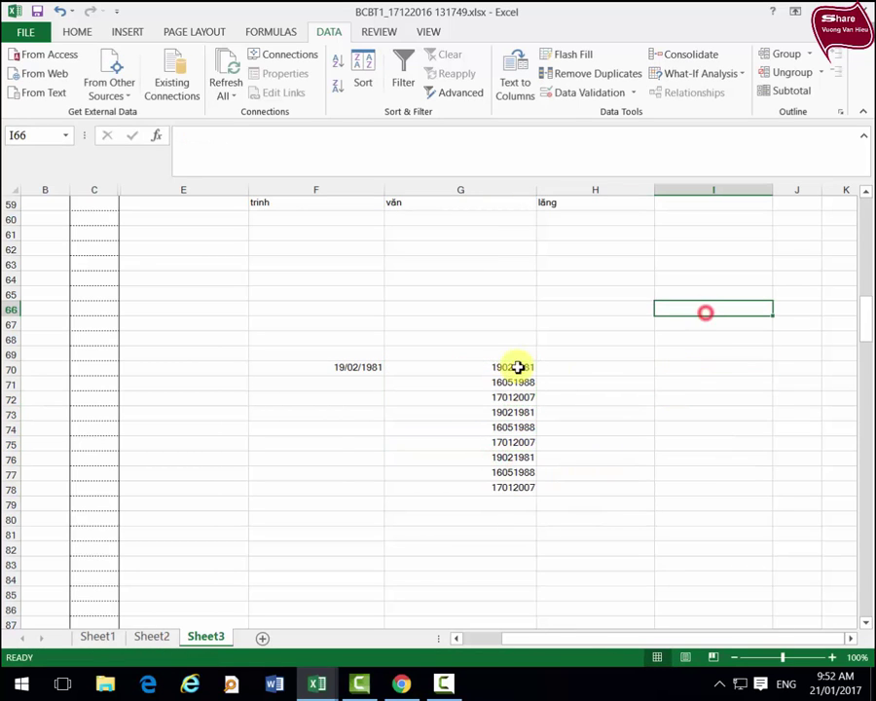
{"action": "left_click", "coordinate": [504, 366]}
{"action": "left_click_drag", "start_coordinate": [506, 437], "coordinate": [509, 489]}
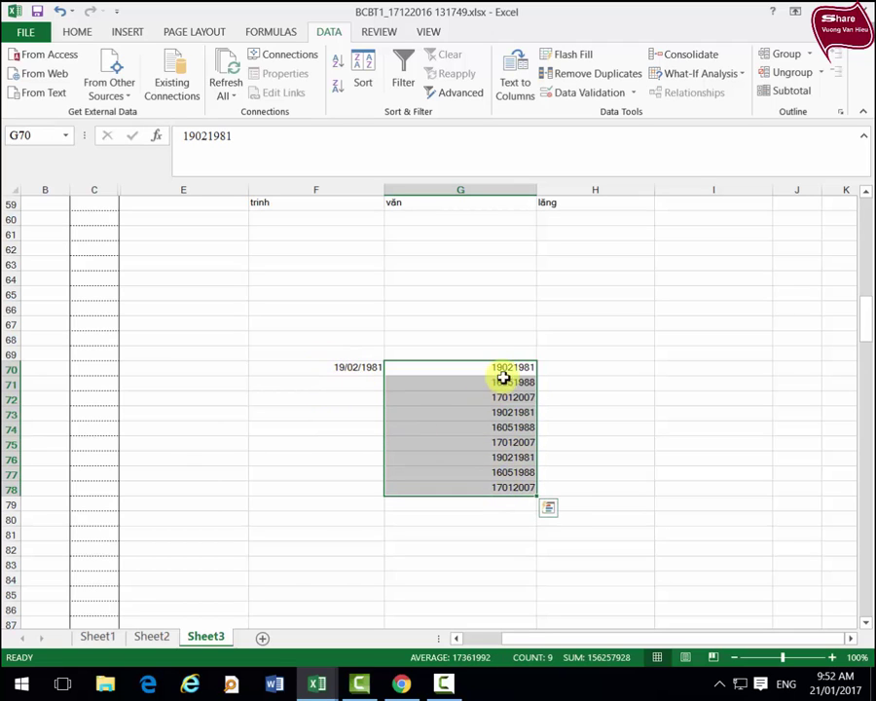
{"action": "left_click_drag", "start_coordinate": [508, 367], "coordinate": [509, 489]}
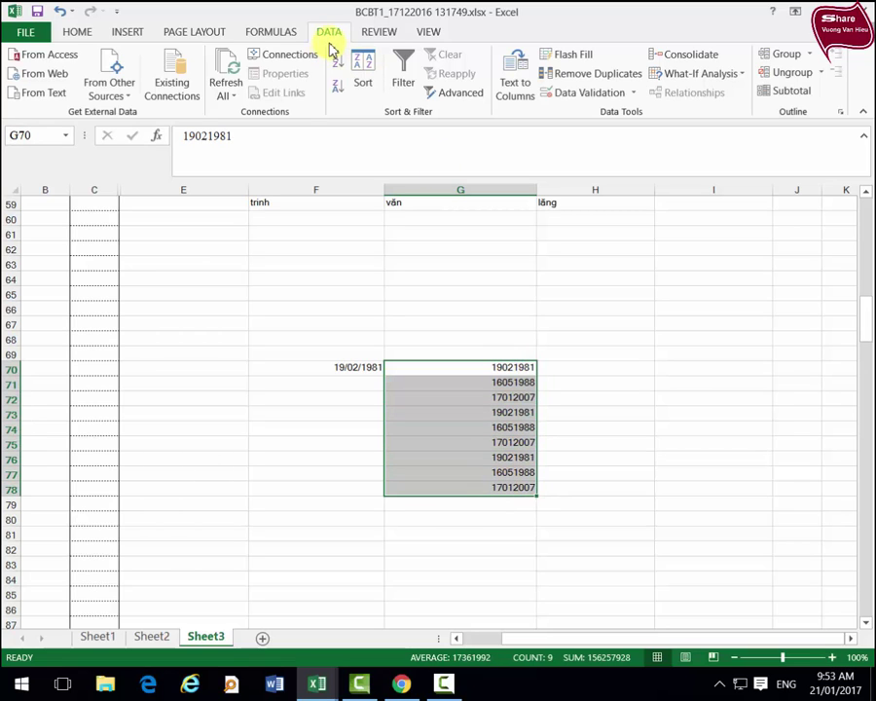
- Convert G70:G78 to real dates with Text to Columns, using the DMY date format
{"action": "left_click", "coordinate": [518, 93]}
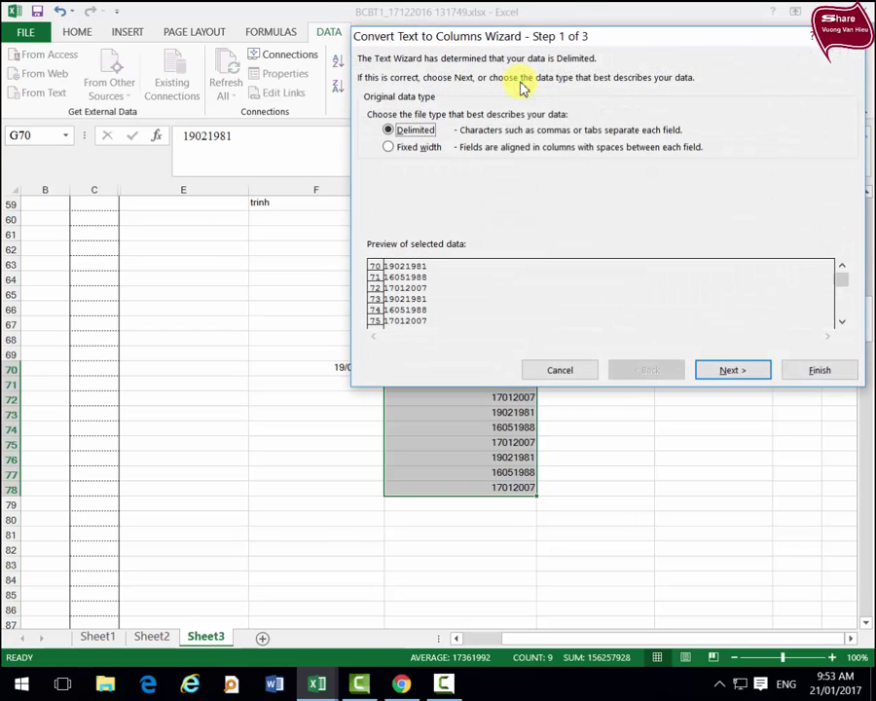
{"action": "left_click", "coordinate": [735, 372]}
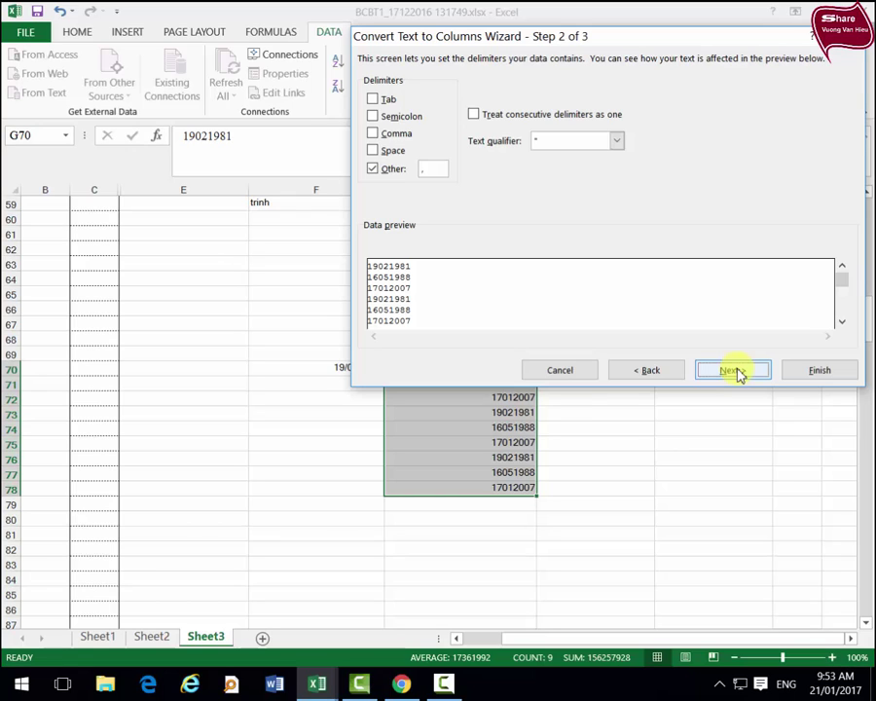
{"action": "left_click", "coordinate": [737, 373]}
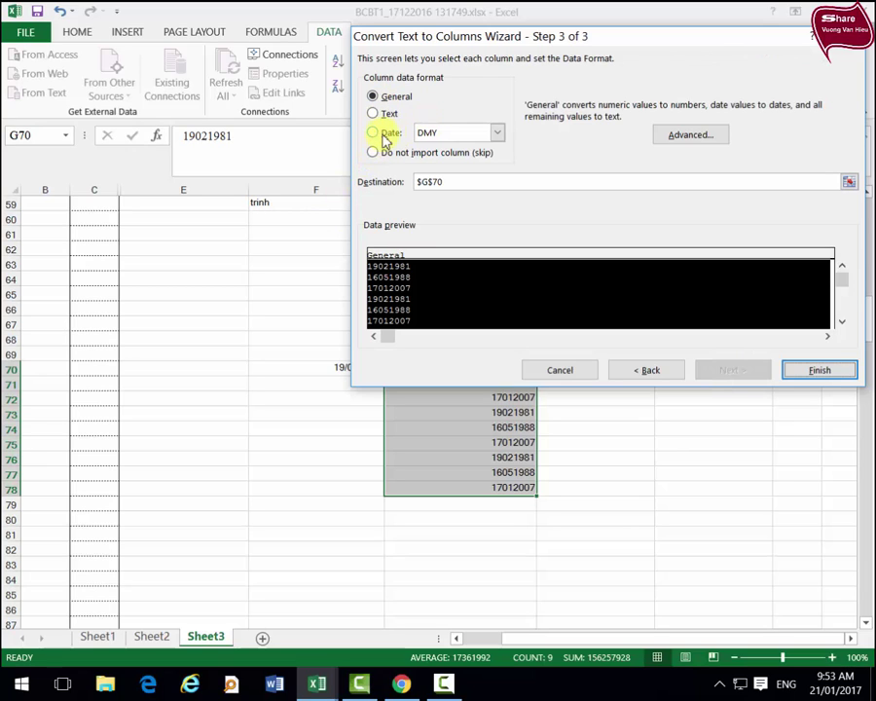
{"action": "left_click", "coordinate": [373, 134]}
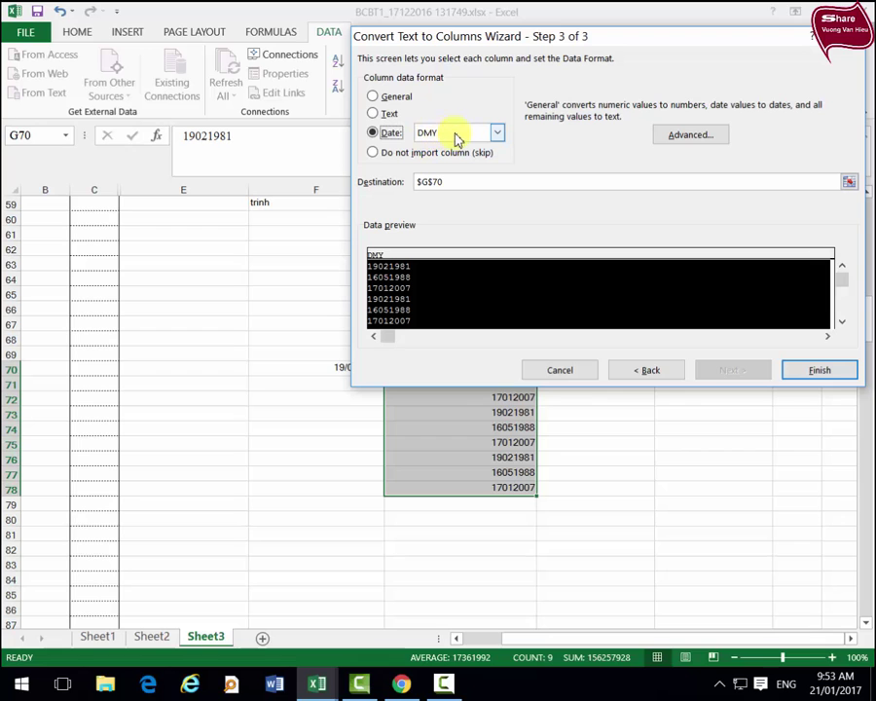
{"action": "left_click", "coordinate": [833, 371]}
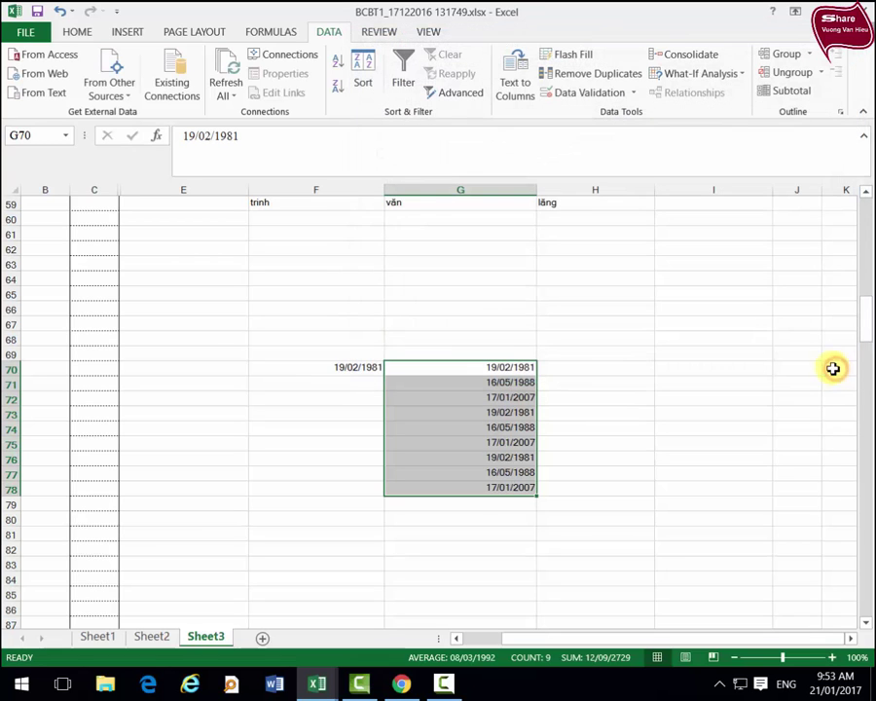
- Inspect the converted dates, down to the last one in G78
{"action": "left_click", "coordinate": [598, 459]}
{"action": "left_click_drag", "start_coordinate": [545, 368], "coordinate": [519, 491]}
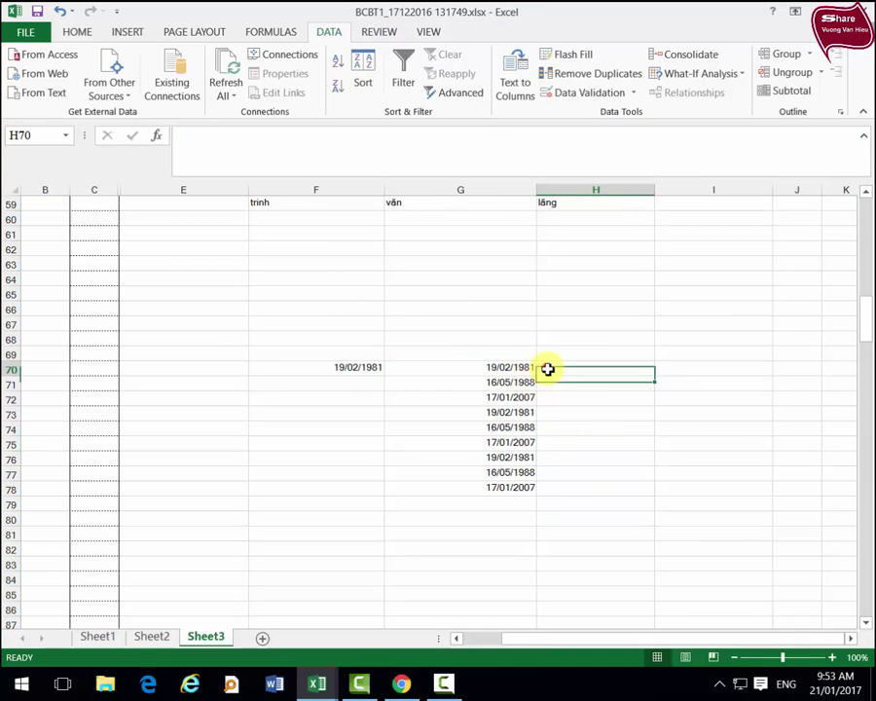
{"action": "left_click", "coordinate": [518, 492]}
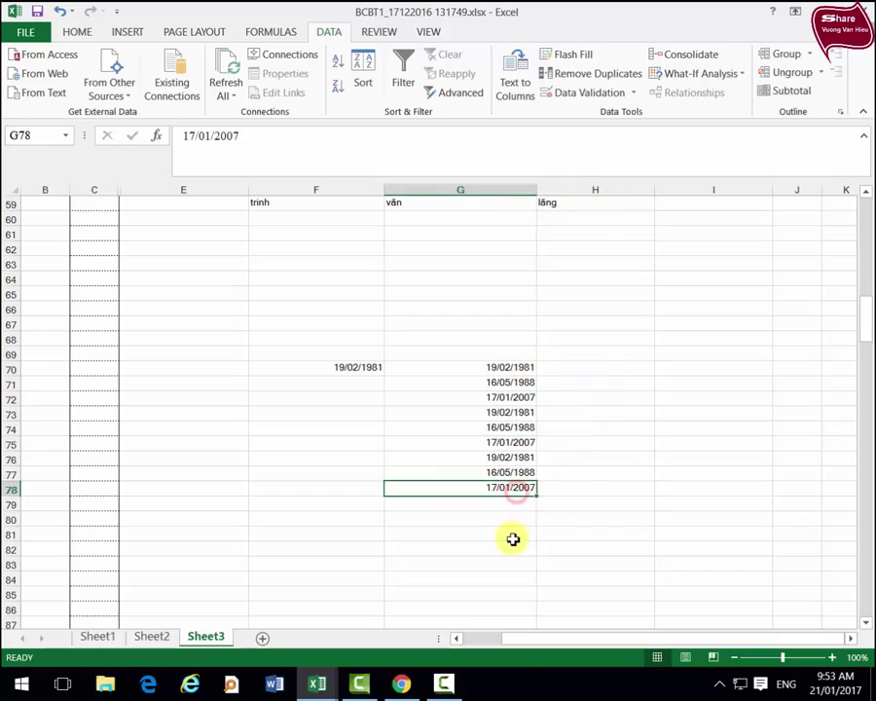
{"action": "left_click", "coordinate": [504, 538]}
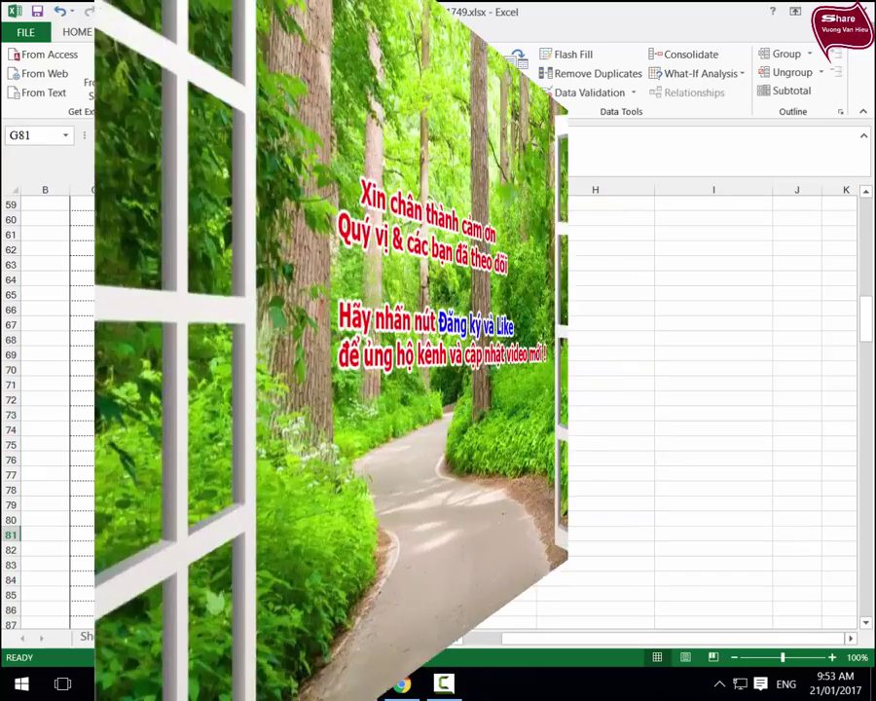